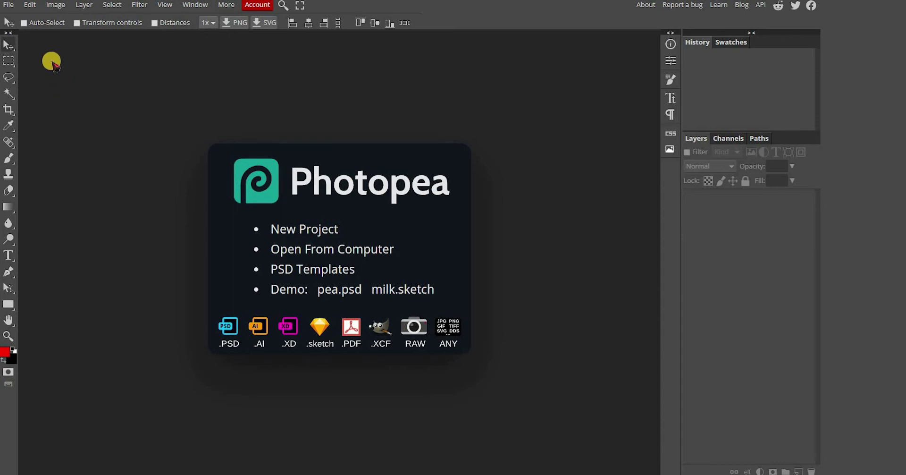
Open the Screen-01 design file from the Classico folder.
{"action": "left_click", "coordinate": [8, 5]}
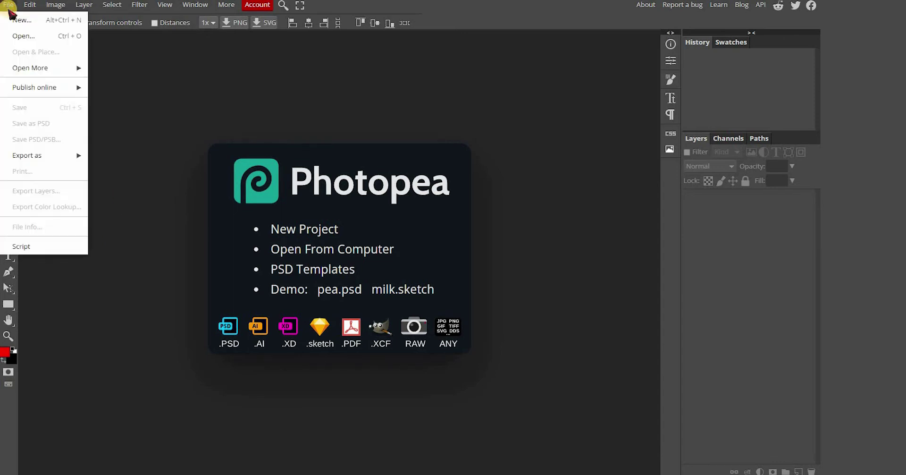
{"action": "left_click", "coordinate": [42, 36]}
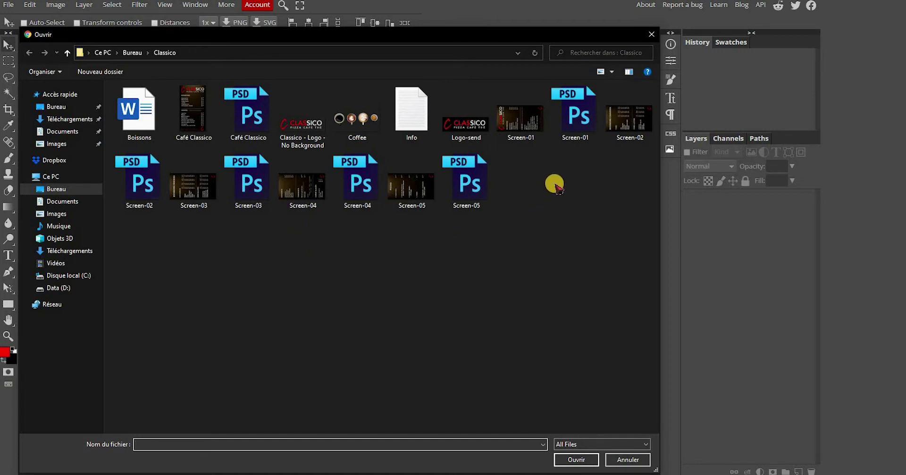
{"action": "left_click", "coordinate": [580, 115]}
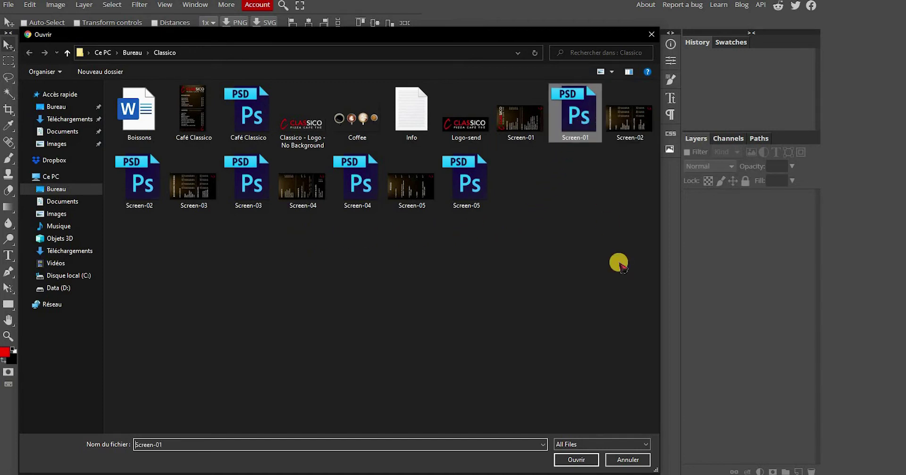
{"action": "left_click", "coordinate": [576, 458]}
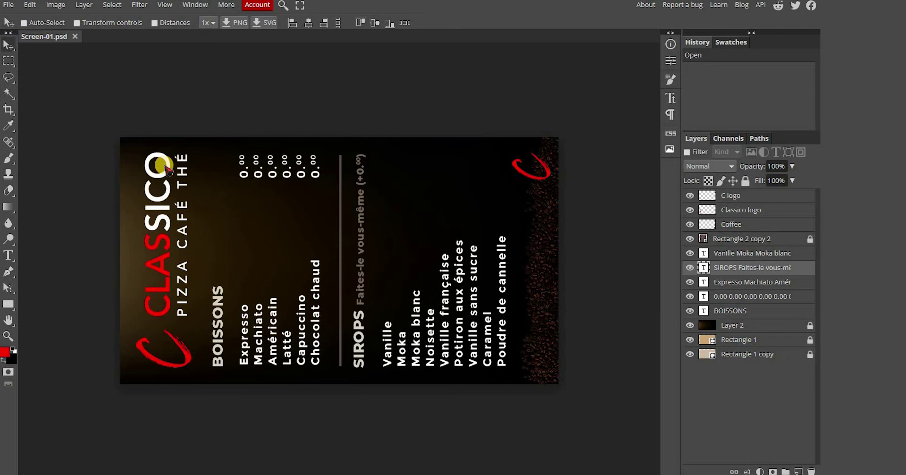
Rotate the entire canvas 90° clockwise so the menu is in portrait.
{"action": "left_click", "coordinate": [55, 7]}
{"action": "mouse_move", "coordinate": [139, 179]}
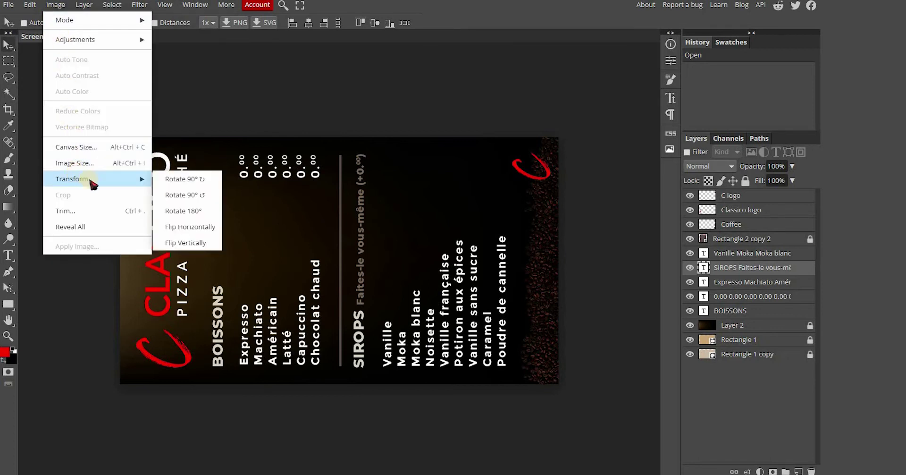
{"action": "left_click", "coordinate": [189, 179]}
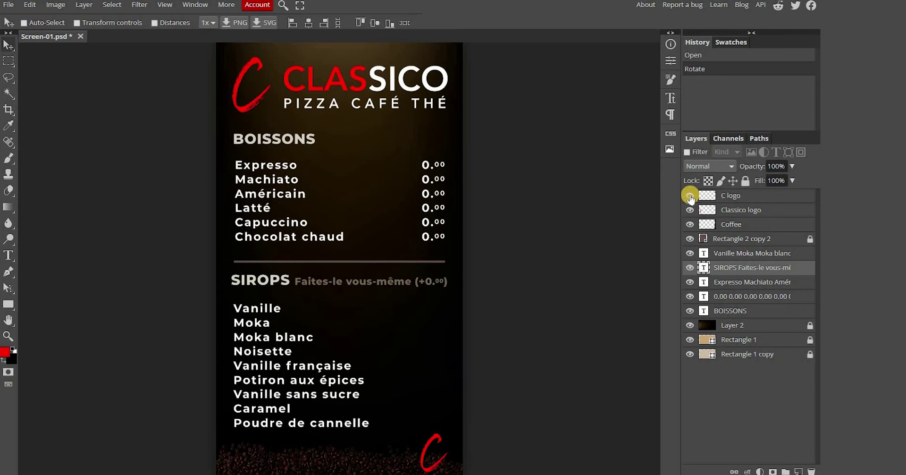
{"action": "left_click", "coordinate": [690, 195]}
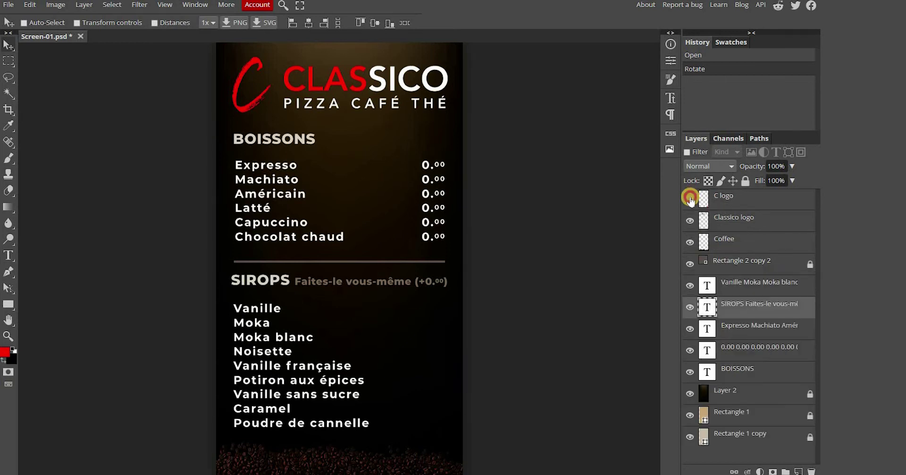
{"action": "left_click", "coordinate": [690, 199]}
{"action": "left_click", "coordinate": [690, 219]}
{"action": "left_click", "coordinate": [690, 221]}
{"action": "left_click", "coordinate": [690, 243]}
{"action": "left_click", "coordinate": [690, 241]}
{"action": "left_click", "coordinate": [691, 286]}
{"action": "left_click", "coordinate": [690, 286]}
{"action": "left_click", "coordinate": [690, 308]}
{"action": "left_click", "coordinate": [690, 308]}
{"action": "left_click", "coordinate": [690, 329]}
{"action": "left_click", "coordinate": [690, 329]}
{"action": "left_click", "coordinate": [689, 350]}
{"action": "left_click", "coordinate": [689, 350]}
{"action": "left_click", "coordinate": [690, 372]}
{"action": "left_click", "coordinate": [690, 372]}
{"action": "left_click", "coordinate": [690, 393]}
{"action": "left_click", "coordinate": [690, 394]}
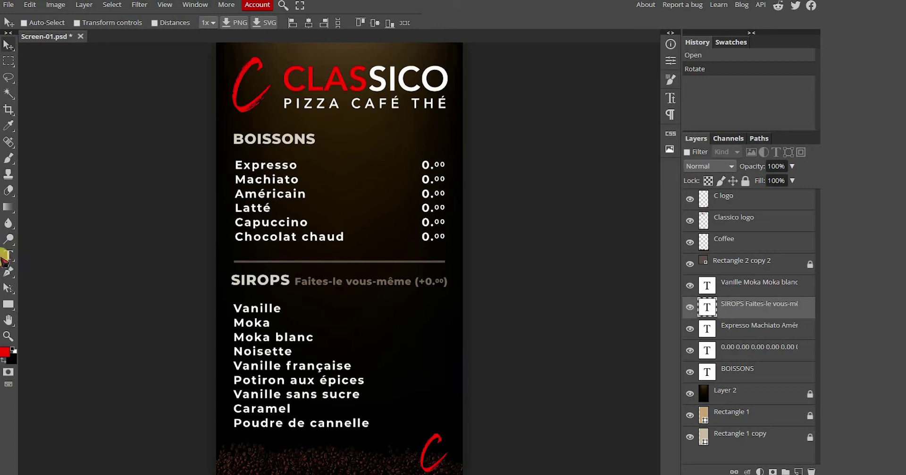
Replace the first placeholder prices in the price column, starting with 1.99 for Expresso.
{"action": "left_click", "coordinate": [8, 255]}
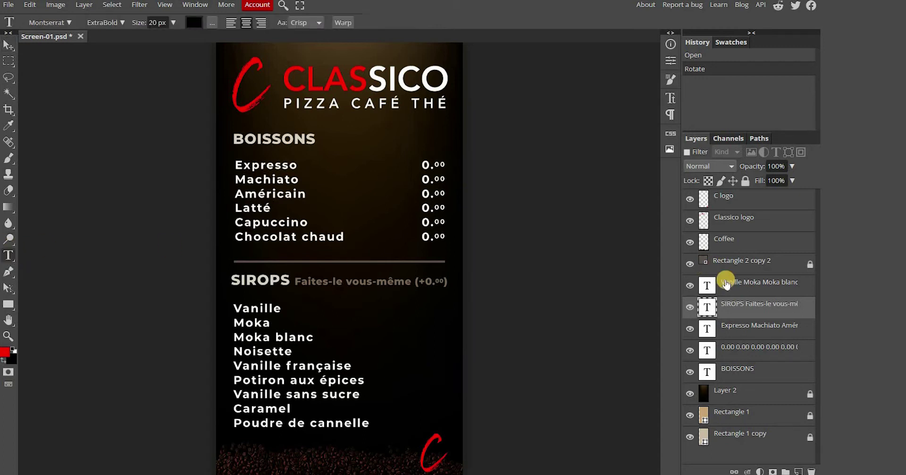
{"action": "left_click", "coordinate": [759, 349]}
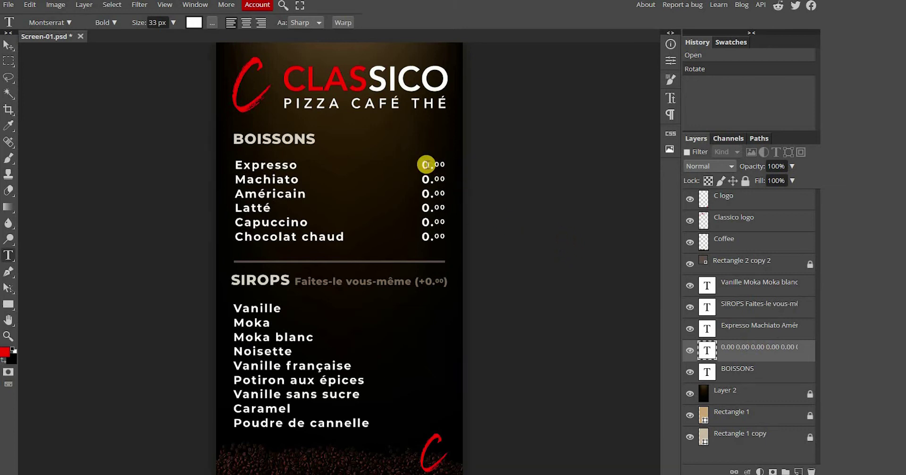
{"action": "left_click", "coordinate": [426, 164]}
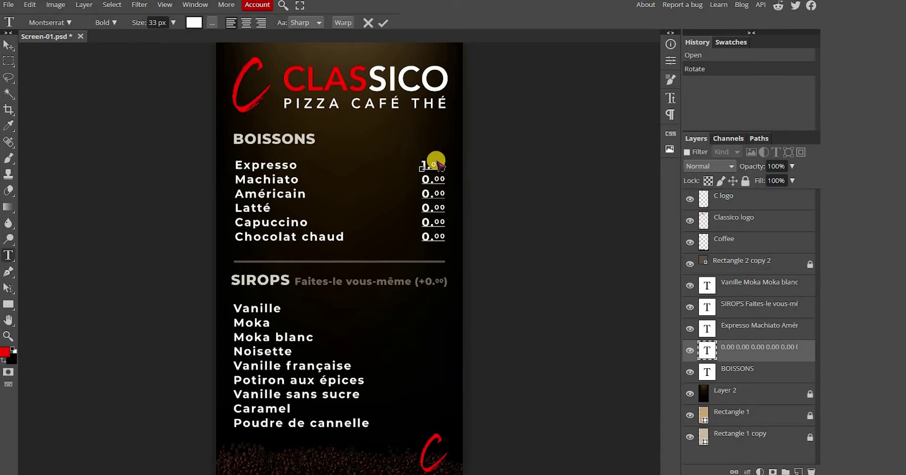
{"action": "type", "text": "1.99"}
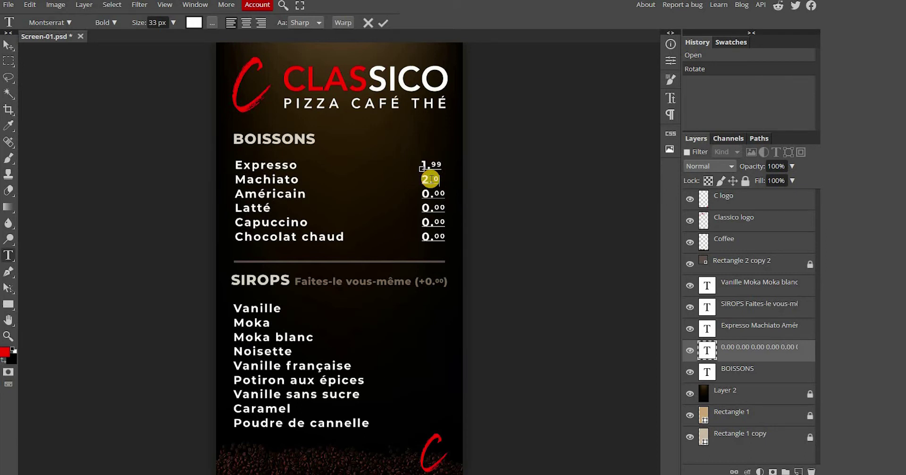
{"action": "type", "text": "9"}
Replace the next placeholders with 2.99 and 3.49 and clear the Chocolat chaud price.
{"action": "mouse_move", "coordinate": [421, 194]}
{"action": "left_mouse_down"}
{"action": "mouse_move", "coordinate": [445, 194]}
{"action": "mouse_move", "coordinate": [445, 208]}
{"action": "left_mouse_up"}
{"action": "type", "text": "2.99 3.49"}
{"action": "left_click_drag", "start_coordinate": [421, 222], "coordinate": [445, 222]}
{"action": "type", "text": "2.99"}
{"action": "left_click", "coordinate": [429, 236]}
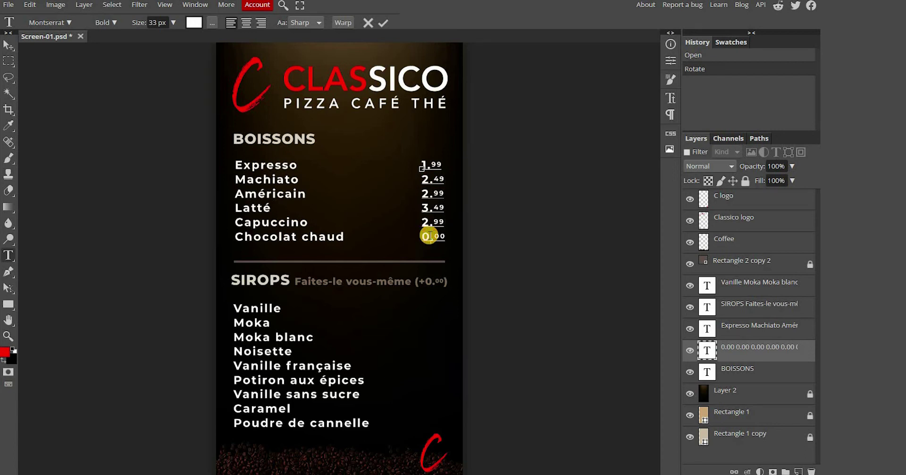
{"action": "key", "text": "BackSpace"}
{"action": "key", "text": "BackSpace"}
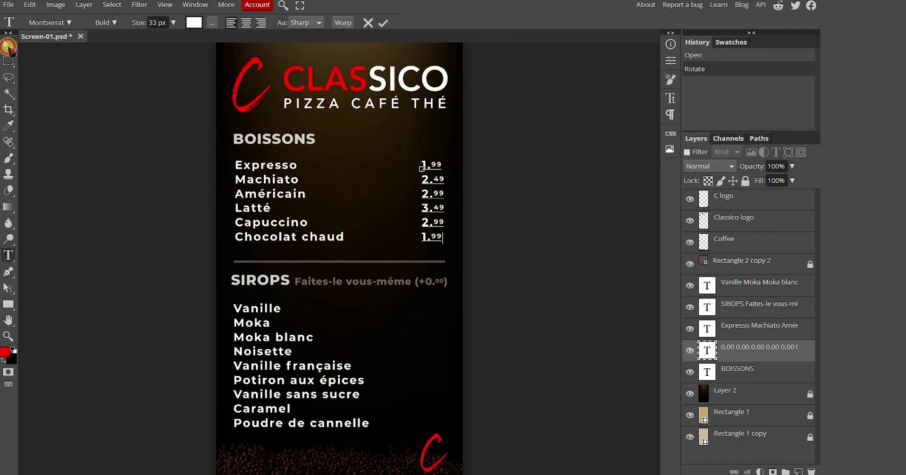
Add 'Thé à la menthe' as a new line below Chocolat chaud in the drink names.
{"action": "left_click", "coordinate": [8, 46]}
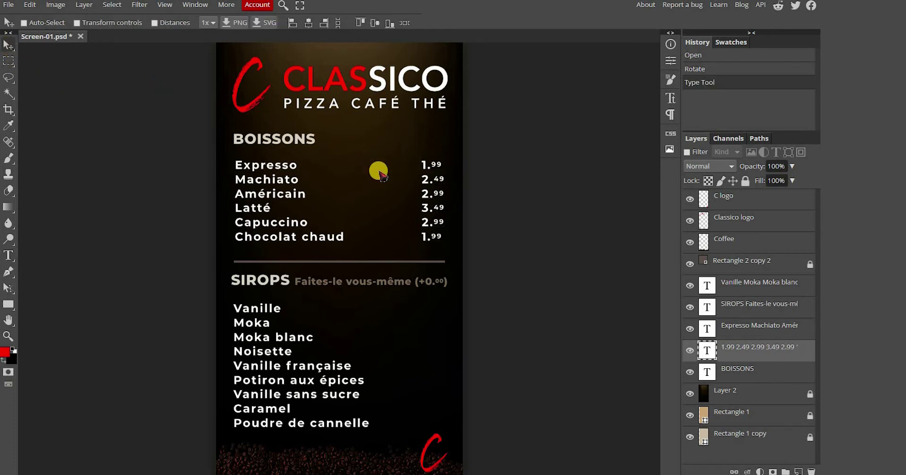
{"action": "left_click", "coordinate": [7, 256]}
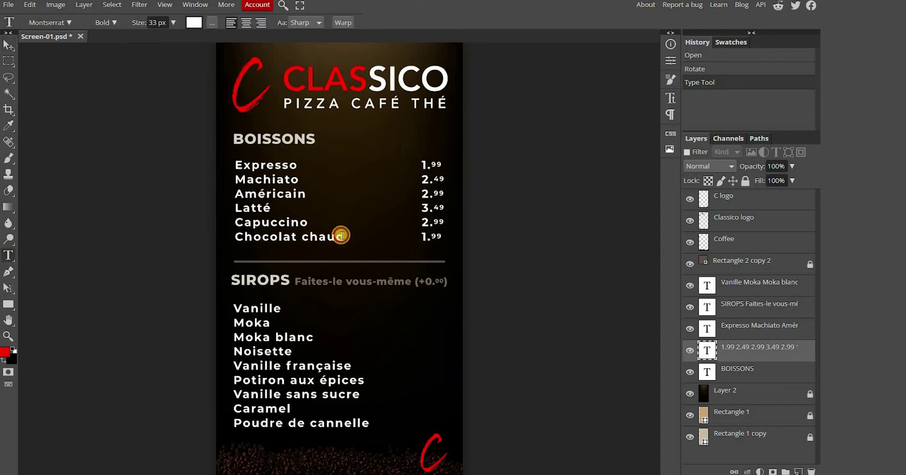
{"action": "left_click", "coordinate": [341, 235]}
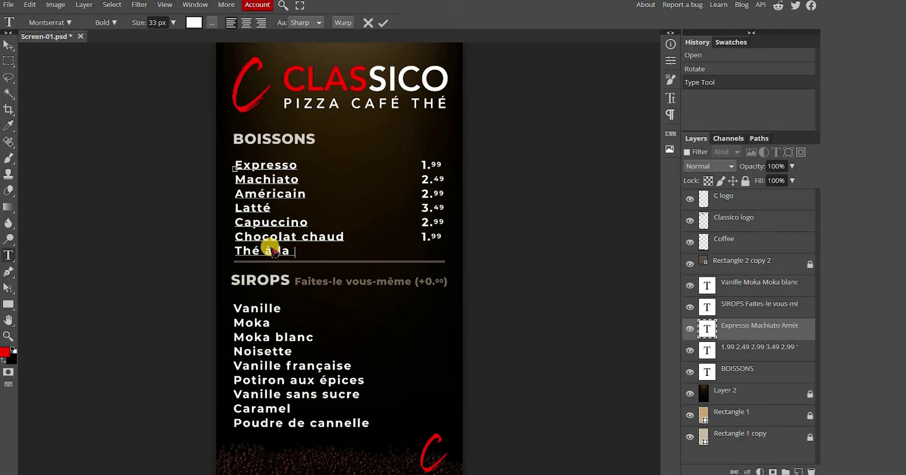
{"action": "type", "text": "enthe"}
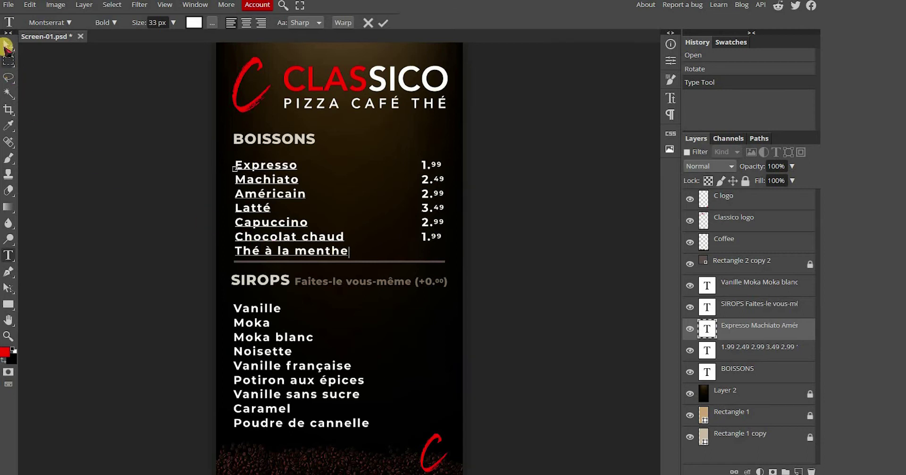
{"action": "left_click", "coordinate": [6, 47]}
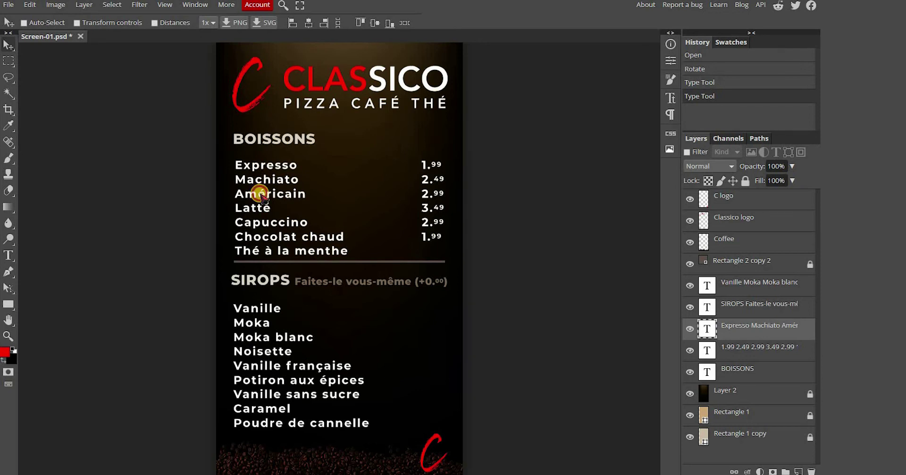
Move the drink-names layer up a few pixels so the names line up with their prices.
{"action": "mouse_move", "coordinate": [257, 179]}
{"action": "left_mouse_down"}
{"action": "mouse_move", "coordinate": [239, 176]}
{"action": "mouse_move", "coordinate": [251, 182]}
{"action": "left_mouse_up"}
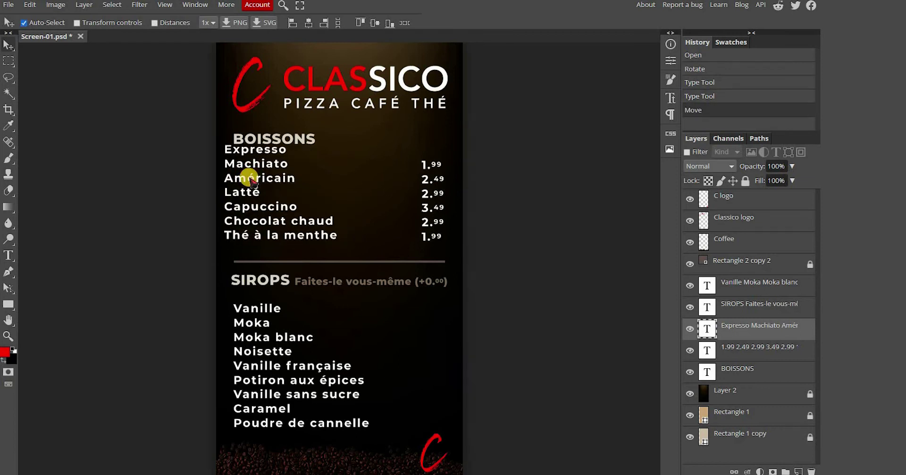
{"action": "key", "text": "ctrl+z"}
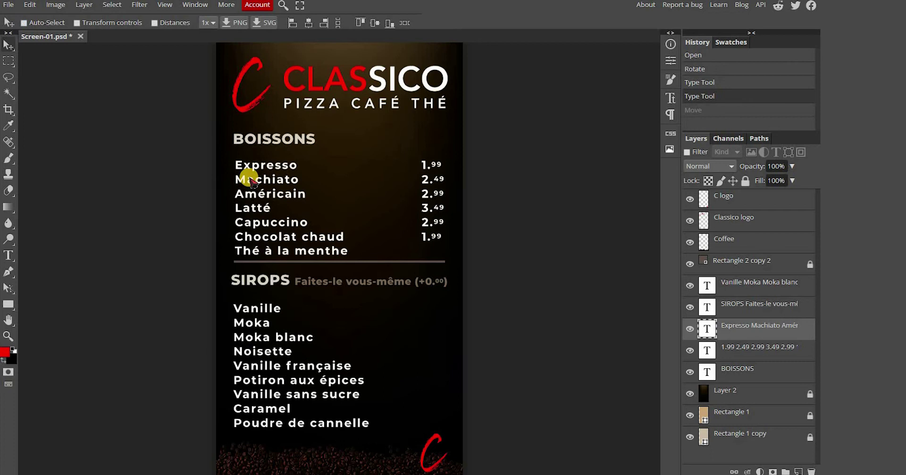
{"action": "key", "text": "ctrl+shift+z"}
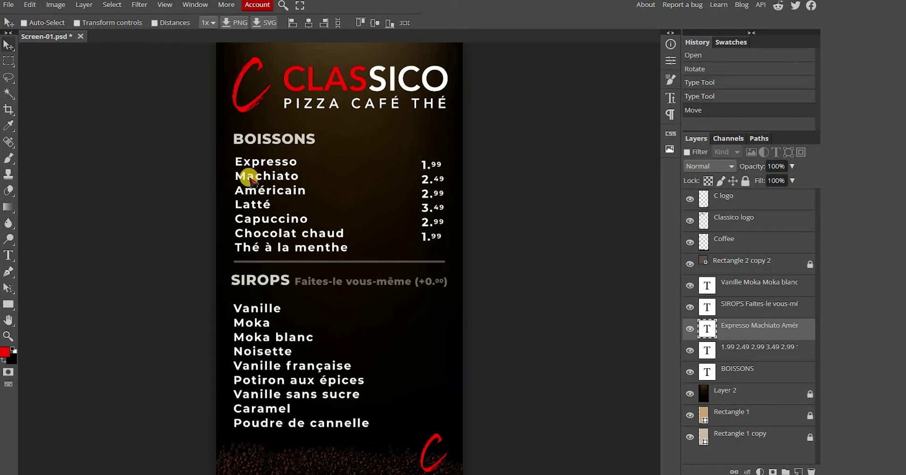
{"action": "left_click_drag", "start_coordinate": [249, 178], "coordinate": [249, 174]}
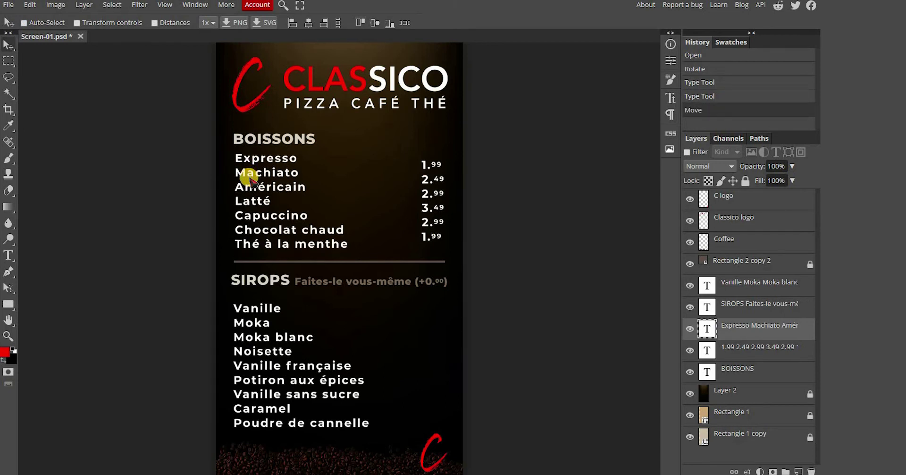
{"action": "key", "text": "ctrl+shift+z"}
{"action": "key", "text": "ctrl+z"}
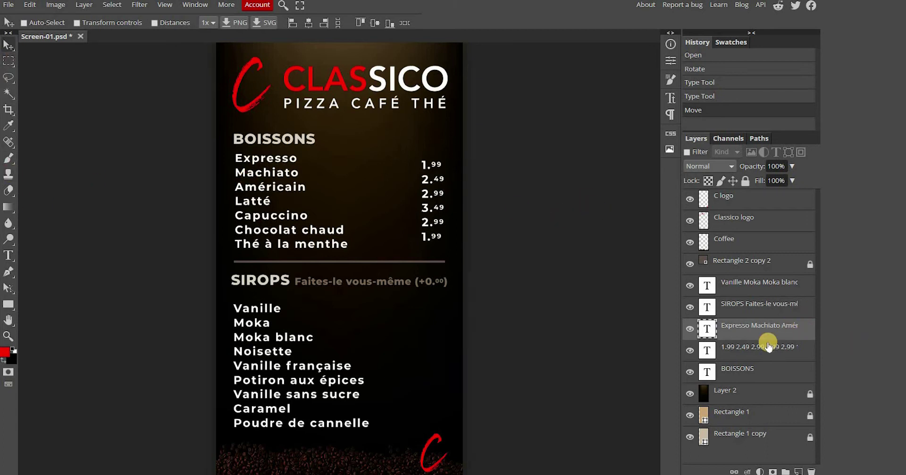
{"action": "left_click", "coordinate": [754, 348]}
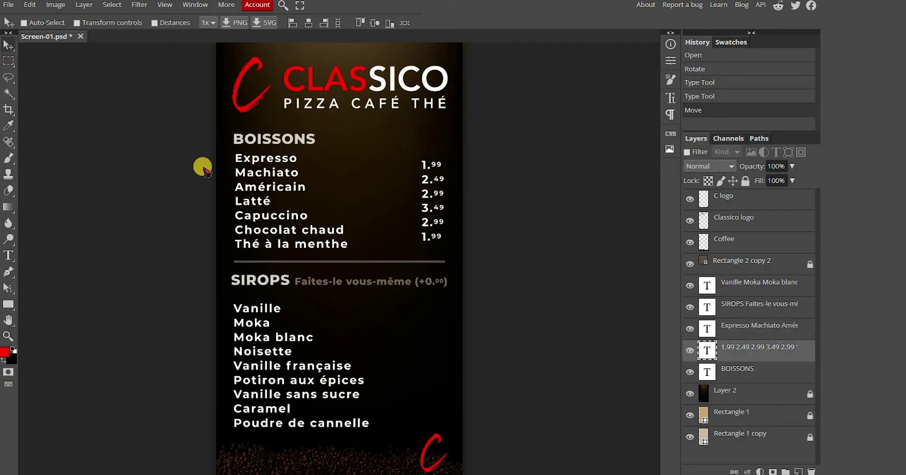
Move the prices up to match the names, then select the leading 2 of the last price.
{"action": "left_click_drag", "start_coordinate": [271, 166], "coordinate": [270, 160]}
{"action": "left_click", "coordinate": [6, 257]}
{"action": "left_click", "coordinate": [440, 229]}
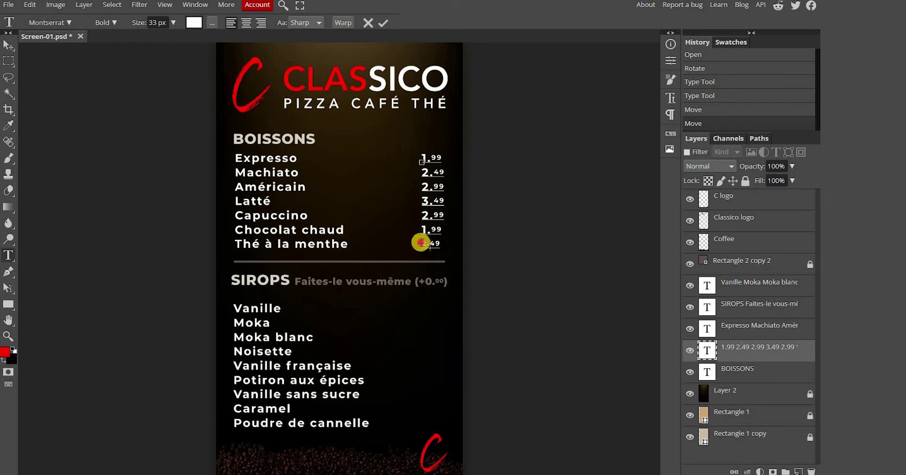
{"action": "left_click_drag", "start_coordinate": [420, 242], "coordinate": [425, 243]}
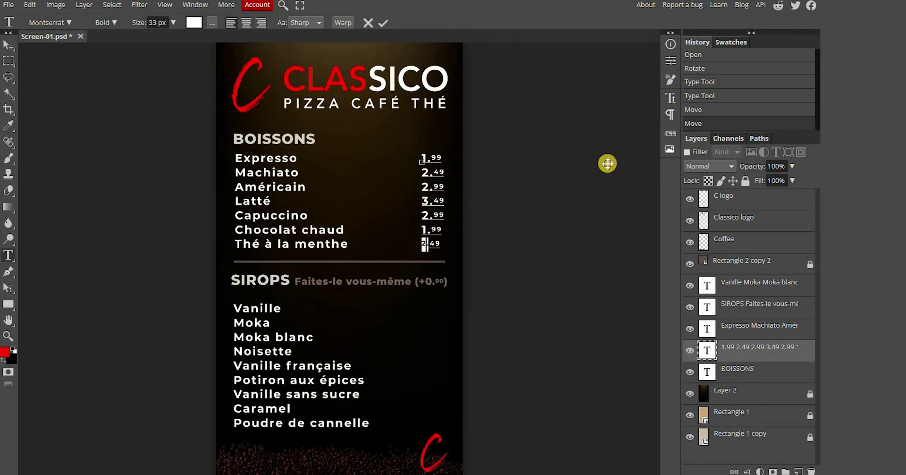
Turn off Superscript on the selected 2 so the 2.49 price matches the others.
{"action": "left_click", "coordinate": [670, 100]}
{"action": "left_click", "coordinate": [607, 158]}
{"action": "left_click", "coordinate": [608, 158]}
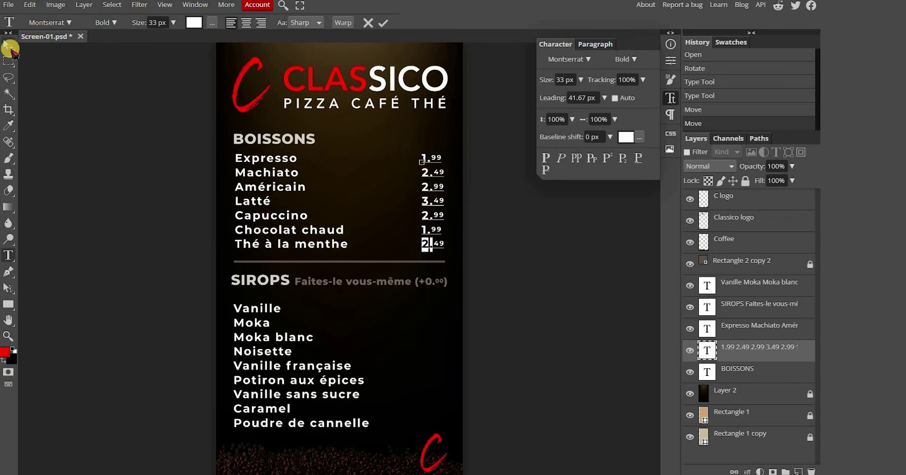
{"action": "left_click", "coordinate": [9, 47]}
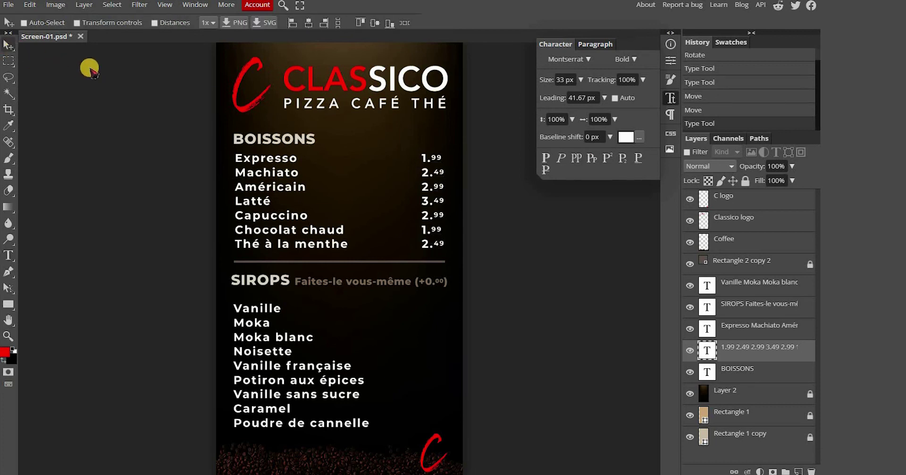
{"action": "left_click", "coordinate": [9, 255]}
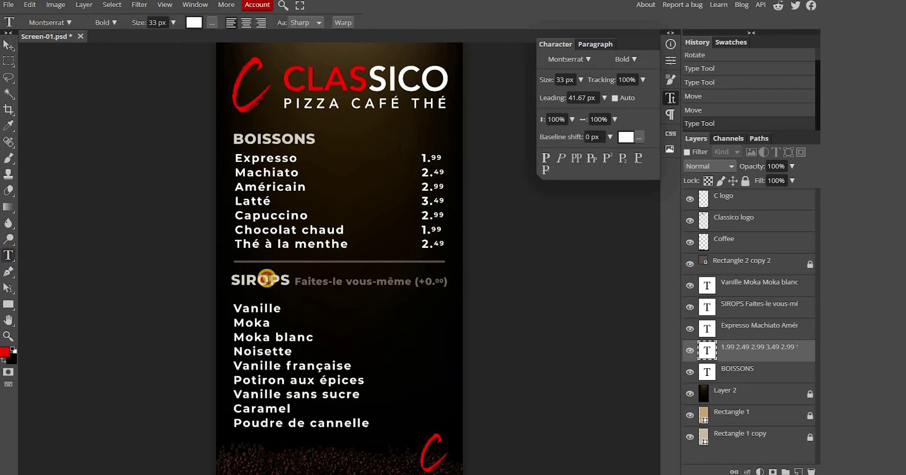
Change the SIROPS surcharge amount to (+1.24) and commit the edit.
{"action": "left_click", "coordinate": [267, 279]}
{"action": "left_click", "coordinate": [429, 279]}
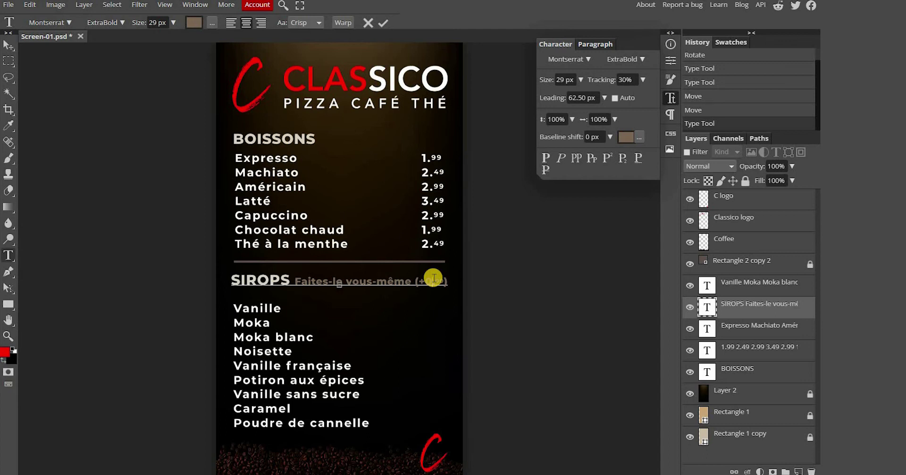
{"action": "key", "text": "BackSpace"}
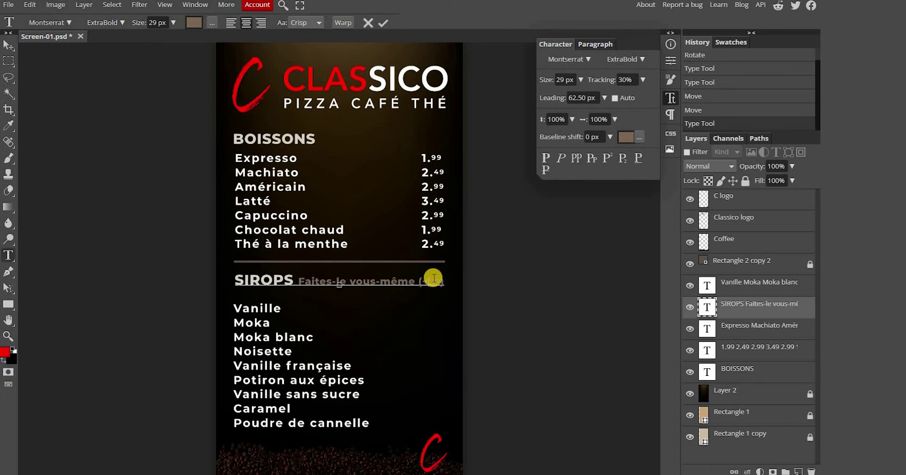
{"action": "type", "text": "0"}
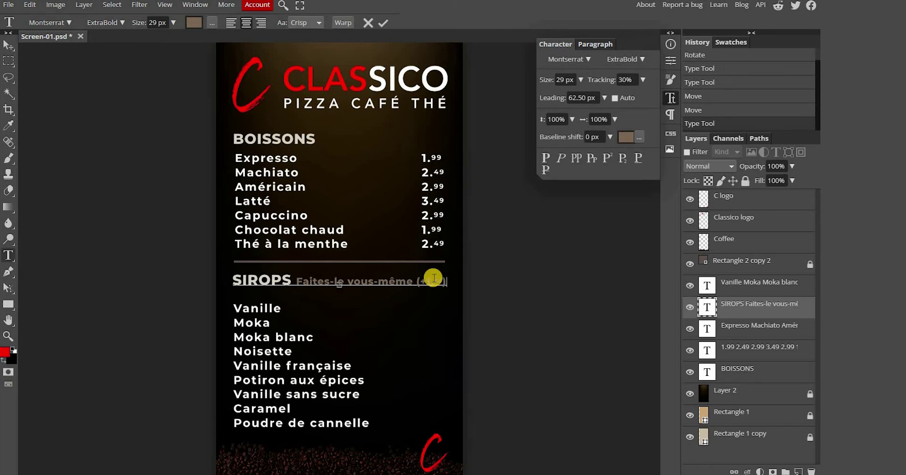
{"action": "key", "text": "BackSpace"}
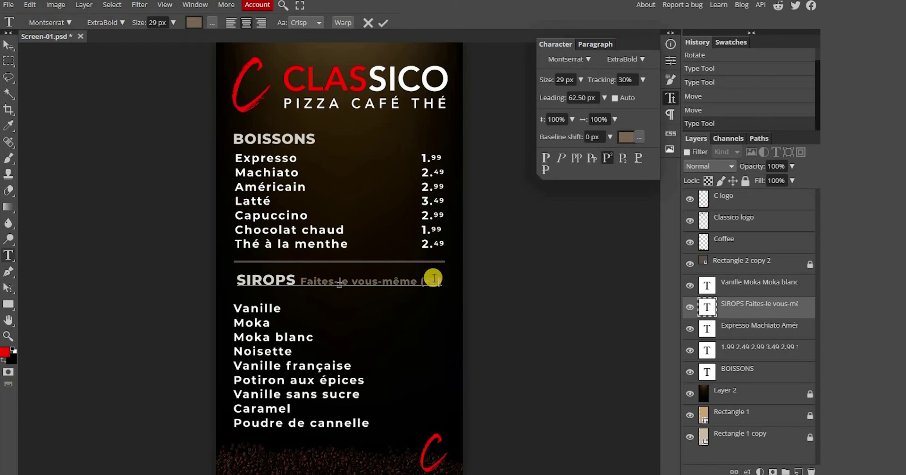
{"action": "type", "text": "24"}
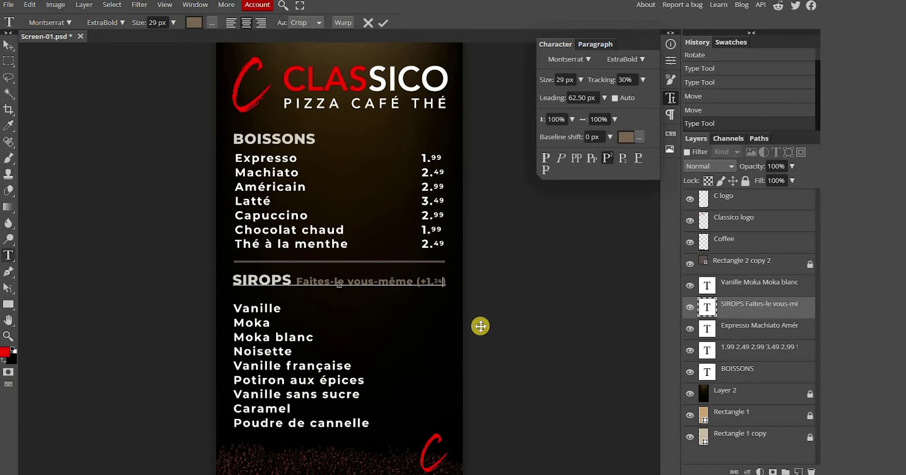
{"action": "left_click", "coordinate": [7, 46]}
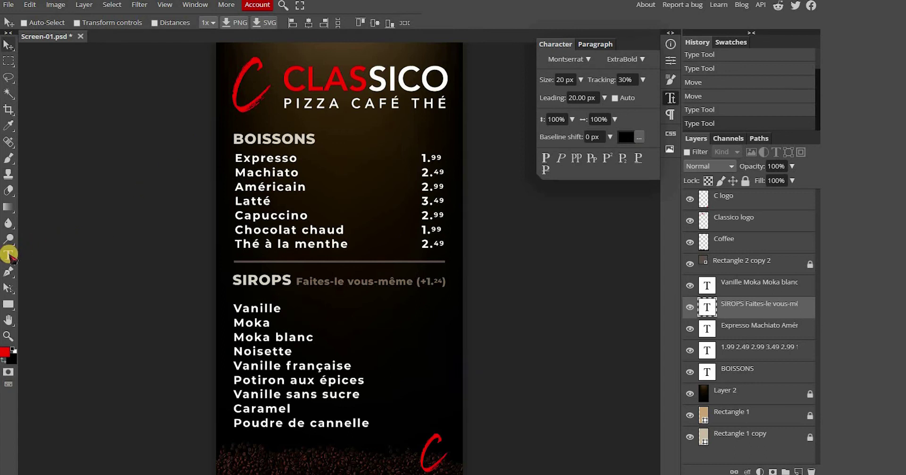
Right-align the nine syrup names, Vanille through Poudre de cannelle.
{"action": "left_click", "coordinate": [9, 254]}
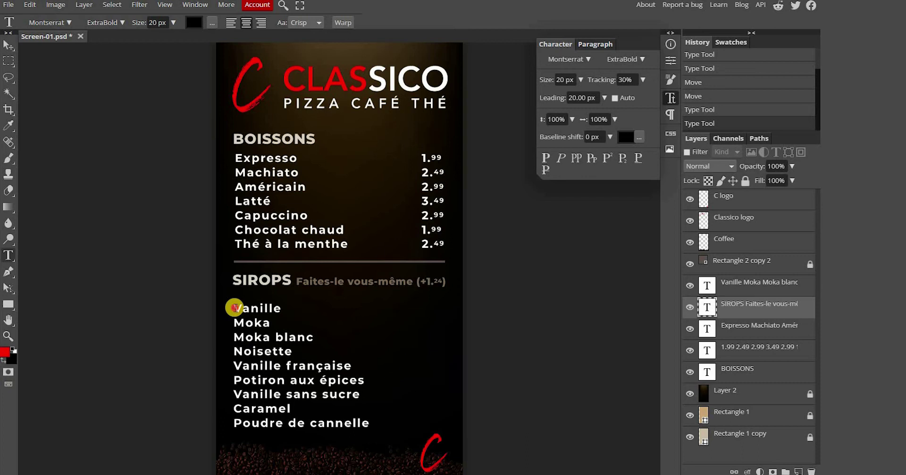
{"action": "left_click_drag", "start_coordinate": [235, 308], "coordinate": [371, 419]}
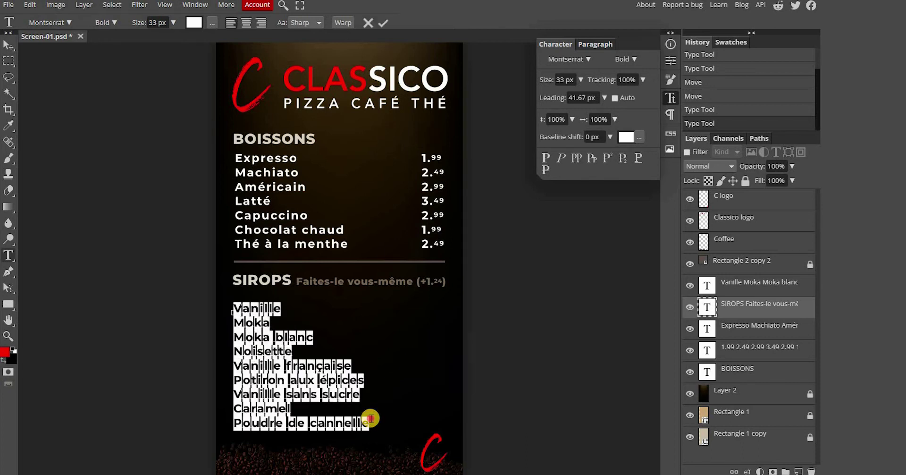
{"action": "left_click", "coordinate": [669, 114]}
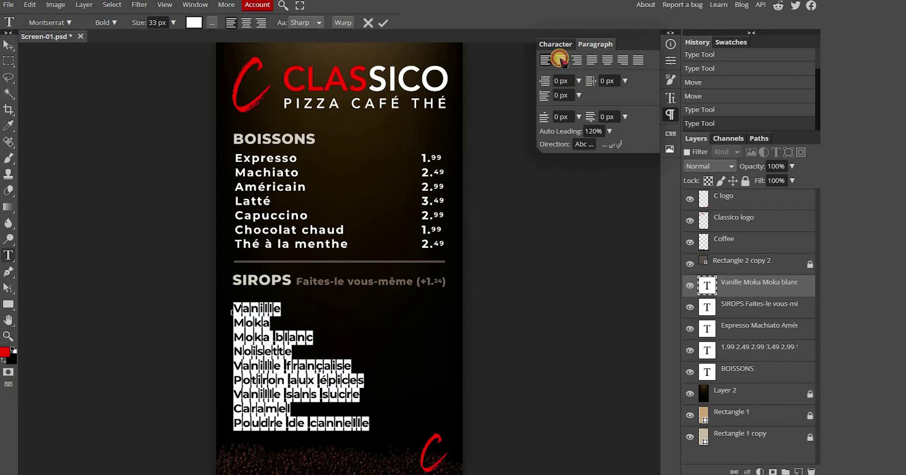
{"action": "left_click", "coordinate": [561, 60]}
{"action": "left_click", "coordinate": [575, 60]}
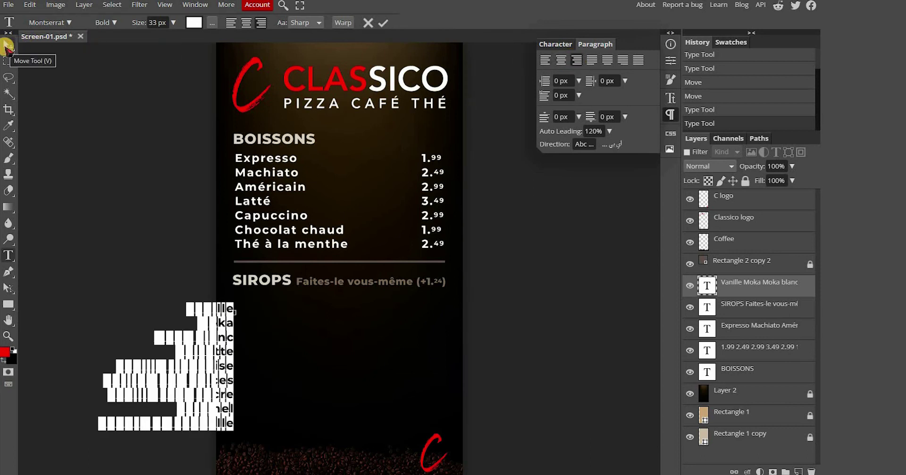
{"action": "left_click", "coordinate": [6, 47]}
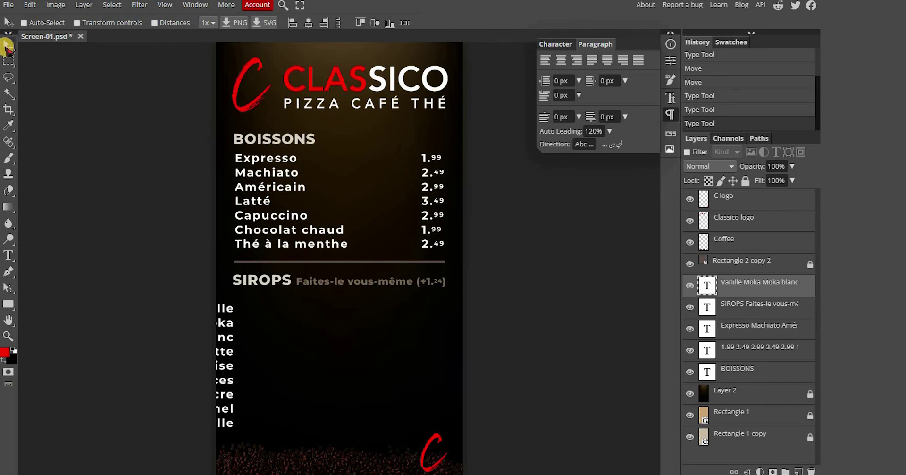
Nudge the syrup list right with Shift+Arrow keys so it sits fully on the menu.
{"action": "key", "text": "shift+Right"}
{"action": "key", "text": "shift+Right"}
{"action": "key", "text": "shift+Right"}
{"action": "key", "text": "shift+Right"}
{"action": "key", "text": "shift+Right"}
{"action": "key", "text": "shift+Right"}
{"action": "key", "text": "shift+Right"}
{"action": "key", "text": "shift+Right"}
{"action": "key", "text": "shift+Right"}
{"action": "key", "text": "shift+Right"}
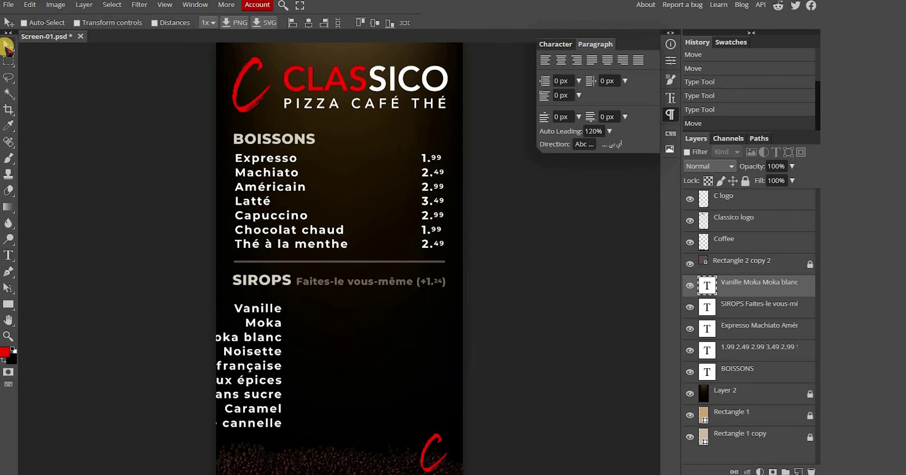
{"action": "key", "text": "shift+Right"}
{"action": "key", "text": "shift+Right"}
{"action": "key", "text": "shift+Right"}
{"action": "key", "text": "shift+Right"}
{"action": "key", "text": "shift+Right"}
{"action": "key", "text": "shift+Right"}
{"action": "key", "text": "shift+Right"}
{"action": "key", "text": "shift+Right"}
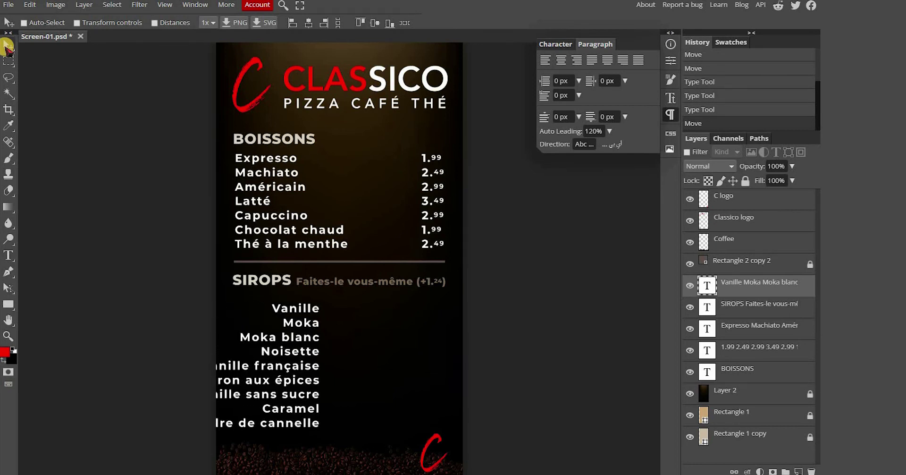
{"action": "key", "text": "shift+Right"}
{"action": "key", "text": "shift+Right"}
{"action": "key", "text": "shift+Right"}
{"action": "key", "text": "shift+Right"}
{"action": "key", "text": "shift+Right"}
{"action": "key", "text": "shift+Right"}
{"action": "key", "text": "shift+Right"}
{"action": "key", "text": "shift+Right"}
{"action": "key", "text": "shift+Right"}
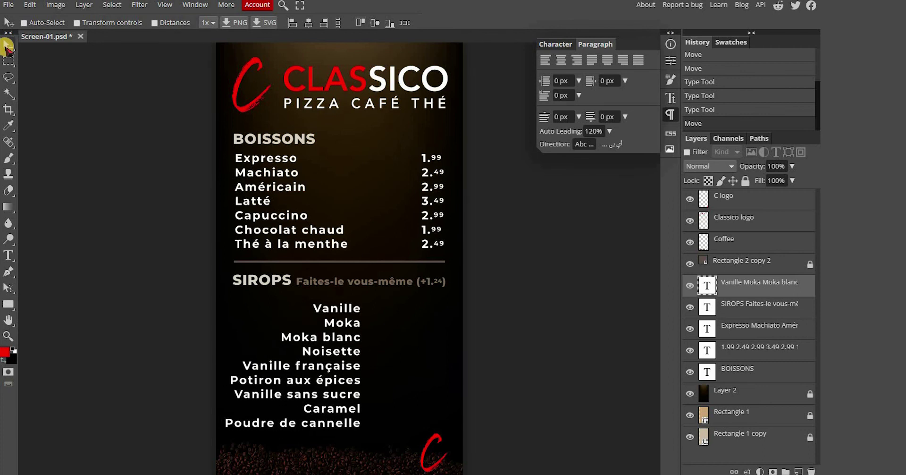
{"action": "key", "text": "shift+Right"}
{"action": "key", "text": "shift+Right"}
{"action": "key", "text": "shift+Right"}
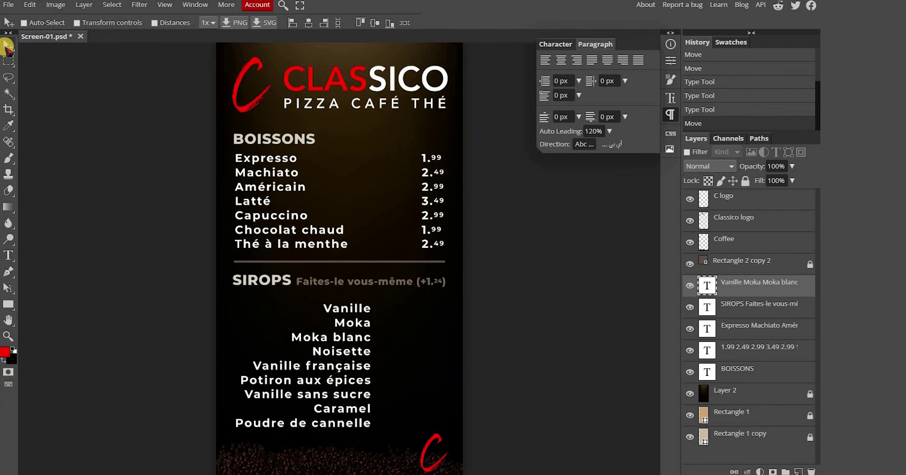
{"action": "key", "text": "shift+Left"}
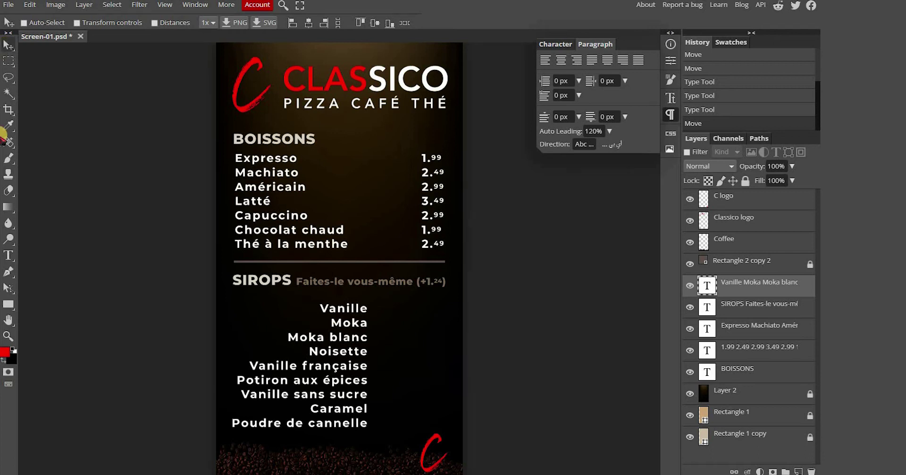
Set the BOISSONS heading text size to 45 px.
{"action": "left_click", "coordinate": [8, 255]}
{"action": "left_click", "coordinate": [263, 139]}
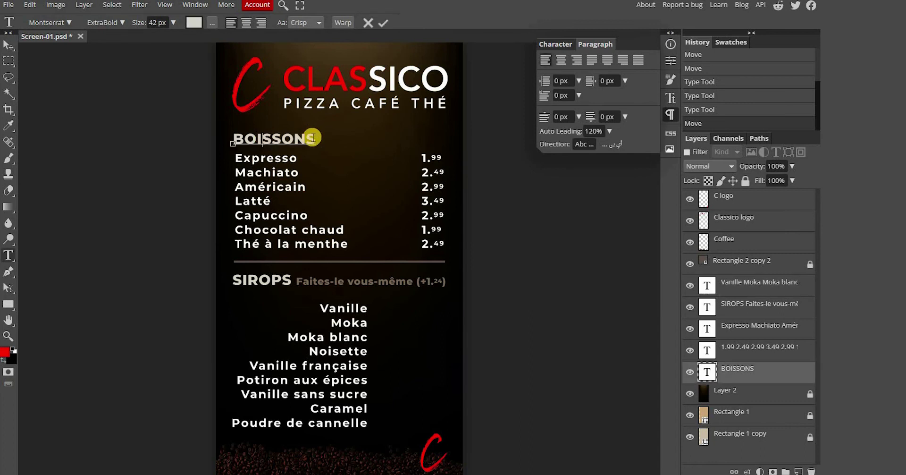
{"action": "left_click_drag", "start_coordinate": [314, 137], "coordinate": [234, 135]}
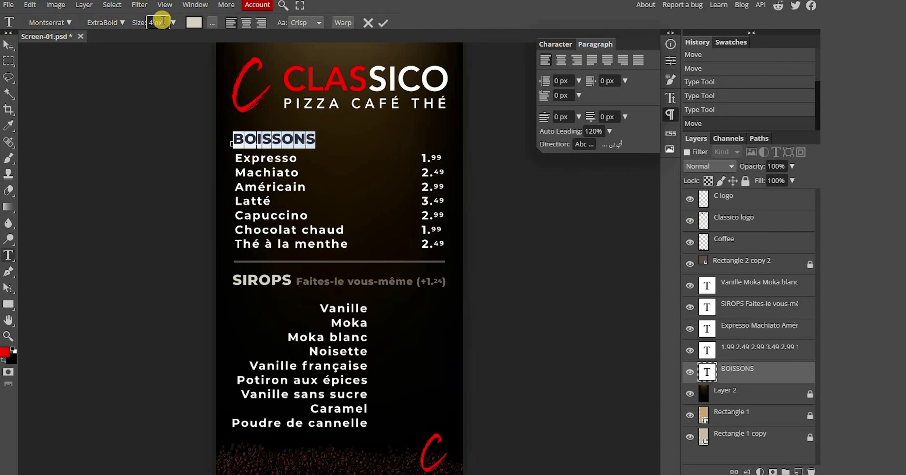
{"action": "key", "text": "Return"}
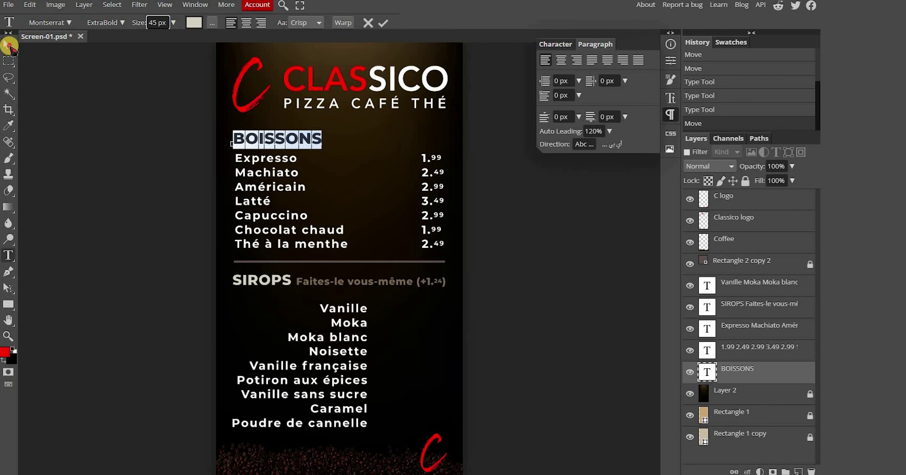
{"action": "left_click", "coordinate": [8, 46]}
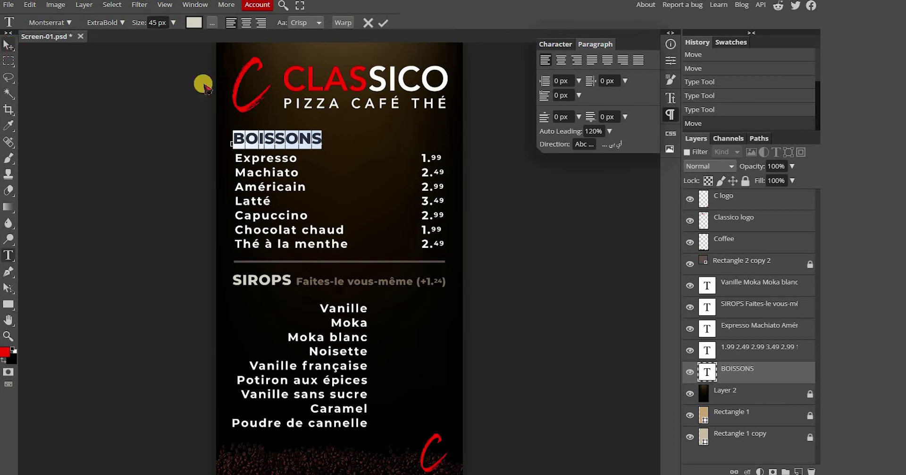
Colour the BOISSONS heading text gold (#d8ba6c).
{"action": "left_click", "coordinate": [4, 254]}
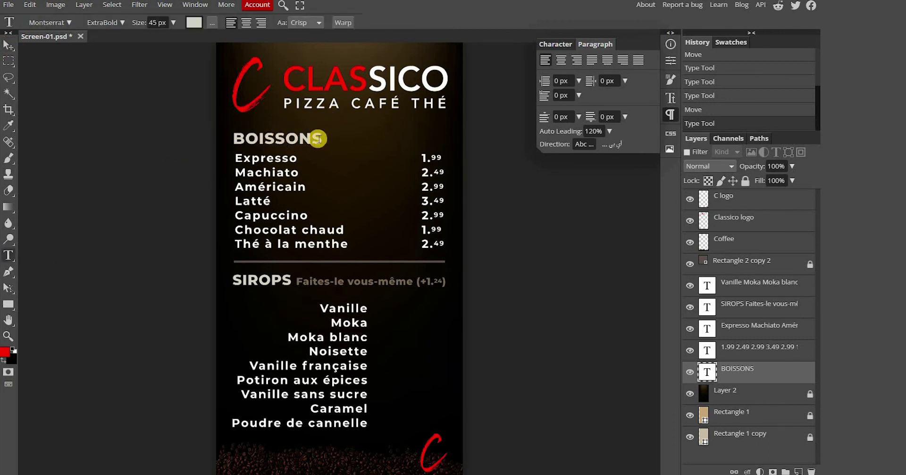
{"action": "left_click_drag", "start_coordinate": [319, 138], "coordinate": [230, 139]}
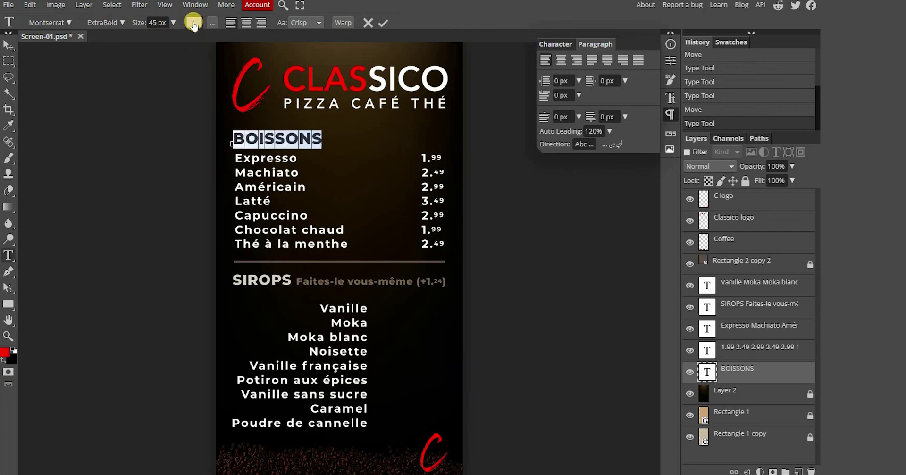
{"action": "left_click", "coordinate": [194, 23]}
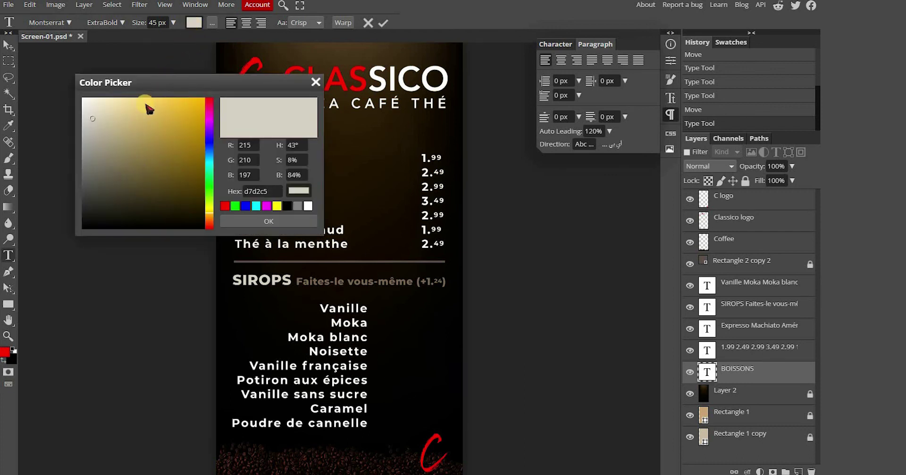
{"action": "left_click", "coordinate": [144, 118]}
{"action": "left_click", "coordinate": [255, 222]}
{"action": "left_click", "coordinate": [8, 45]}
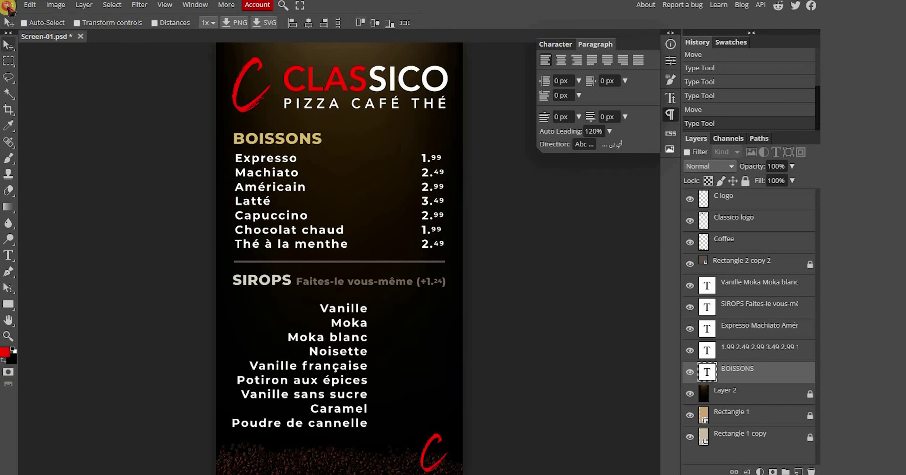
Open the Coffee.psd image file.
{"action": "left_click", "coordinate": [9, 6]}
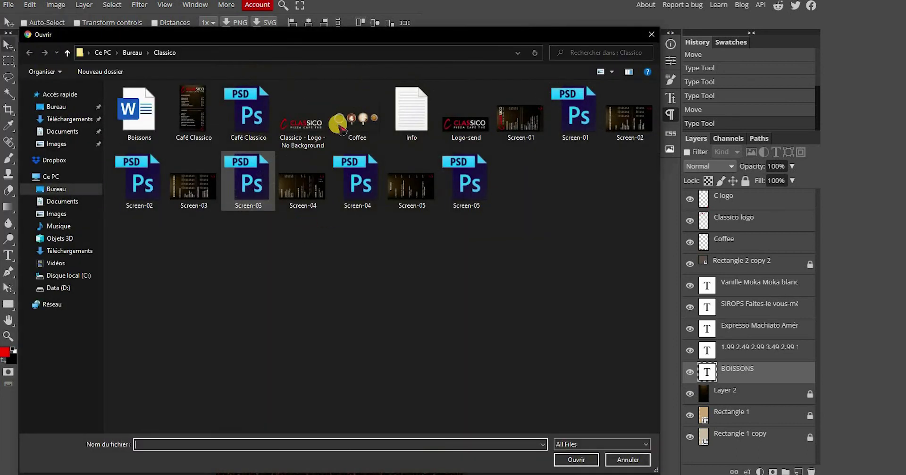
{"action": "left_click", "coordinate": [357, 113]}
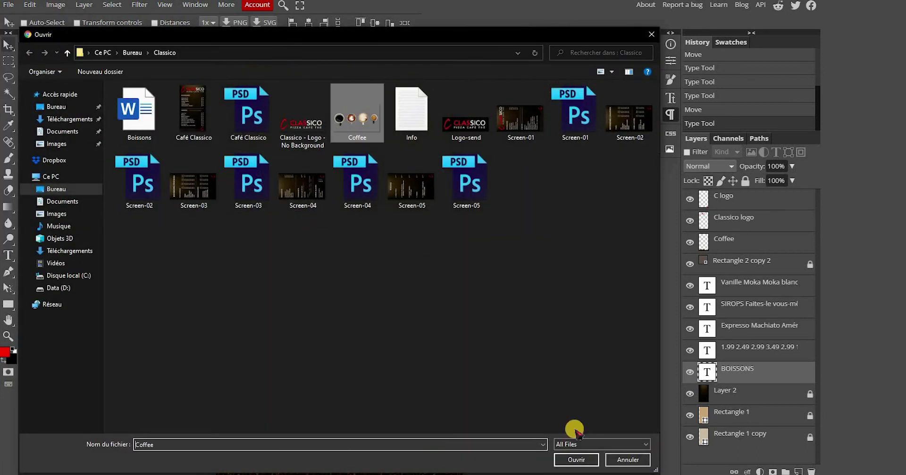
{"action": "left_click", "coordinate": [577, 460]}
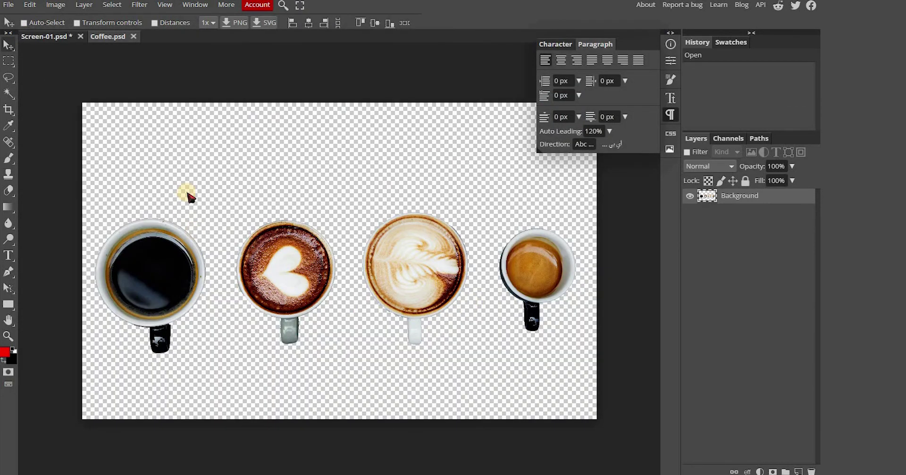
Copy the whole coffee-cups image and paste it into the Screen-01 menu as Layer 3.
{"action": "key", "text": "ctrl+a"}
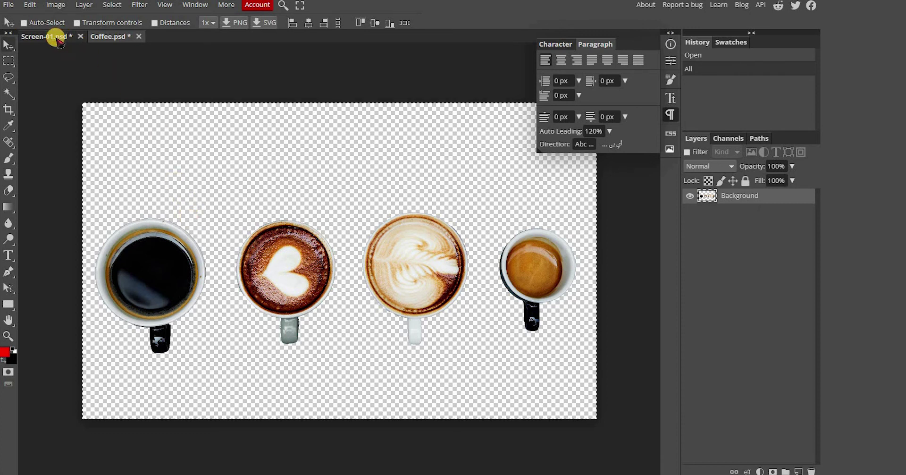
{"action": "left_click", "coordinate": [55, 40]}
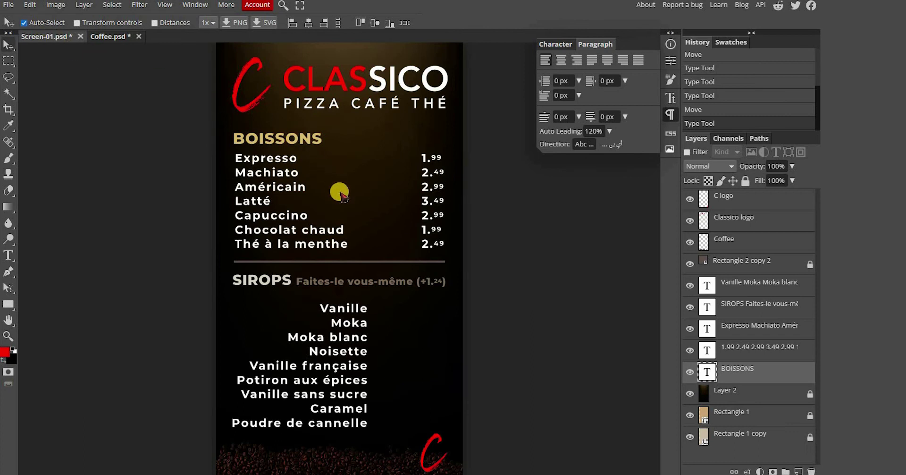
{"action": "key", "text": "ctrl+v"}
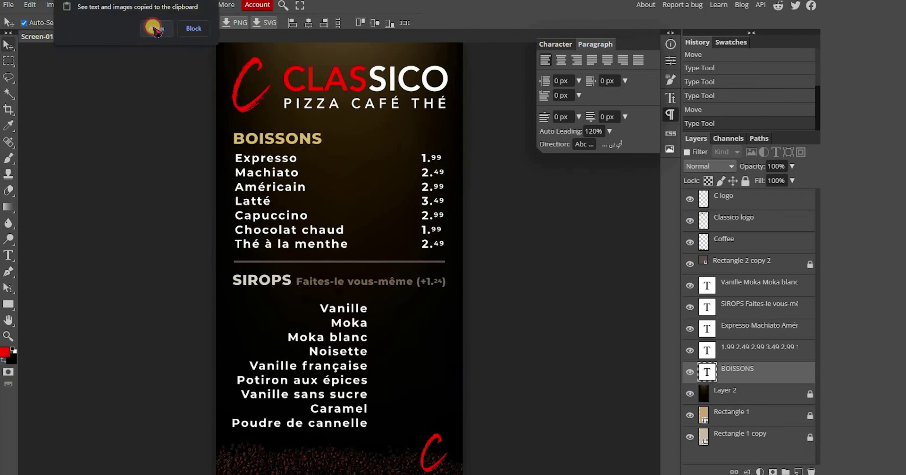
{"action": "left_click", "coordinate": [155, 29]}
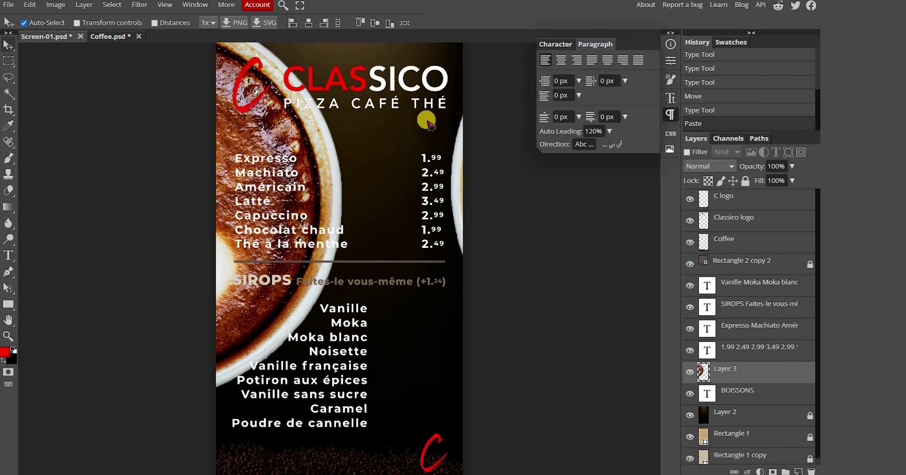
Free-transform the coffee cups to 6.57%, rotated −90°, as a column beside the Sirops list.
{"action": "left_click", "coordinate": [30, 5]}
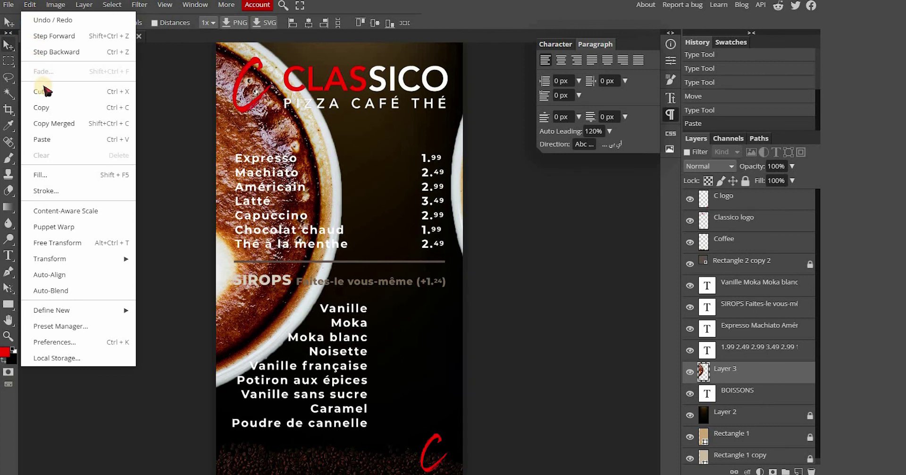
{"action": "left_click", "coordinate": [58, 242]}
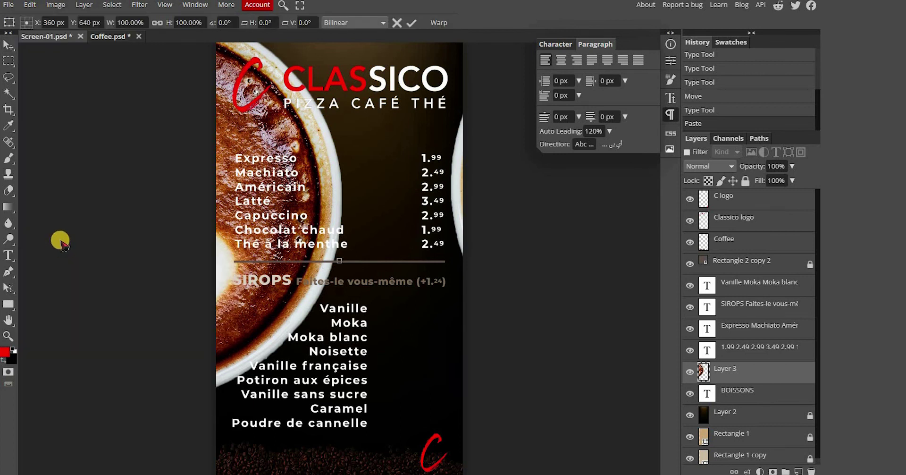
{"action": "key", "text": "ctrl+minus"}
{"action": "key", "text": "ctrl+minus"}
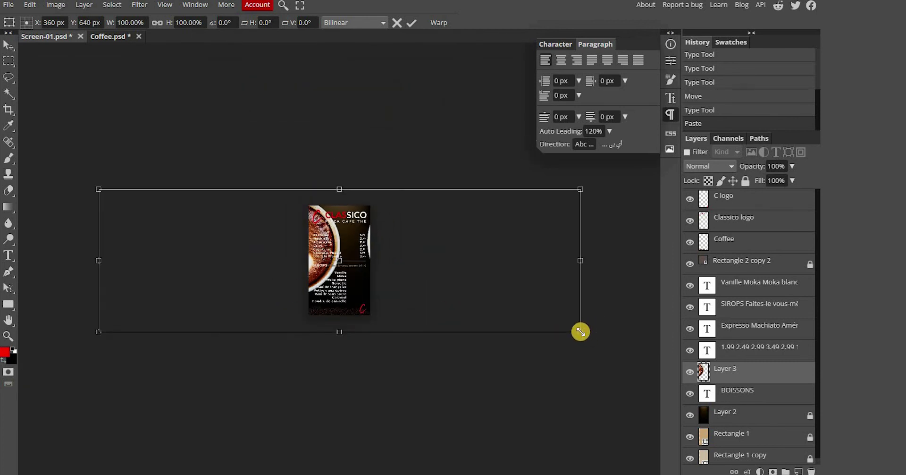
{"action": "left_click_drag", "start_coordinate": [581, 332], "coordinate": [382, 293]}
{"action": "scroll", "coordinate": [384, 294], "scroll_direction": "up", "scroll_amount": 5}
{"action": "left_click_drag", "start_coordinate": [475, 350], "coordinate": [421, 311]}
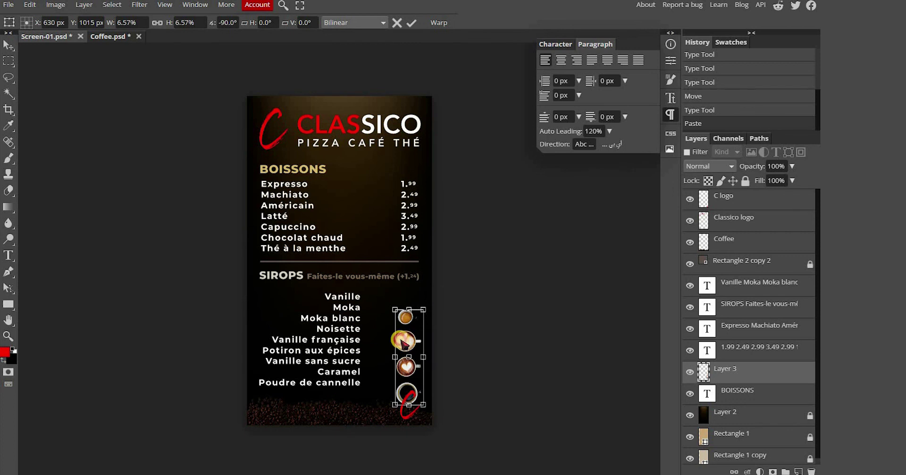
{"action": "left_click_drag", "start_coordinate": [401, 340], "coordinate": [398, 327]}
{"action": "left_click", "coordinate": [9, 46]}
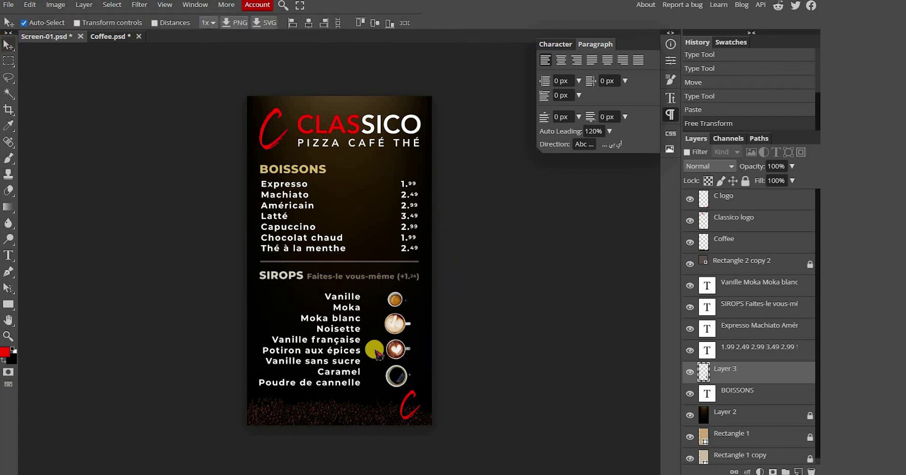
{"action": "scroll", "coordinate": [339, 332], "scroll_direction": "up", "scroll_amount": 3}
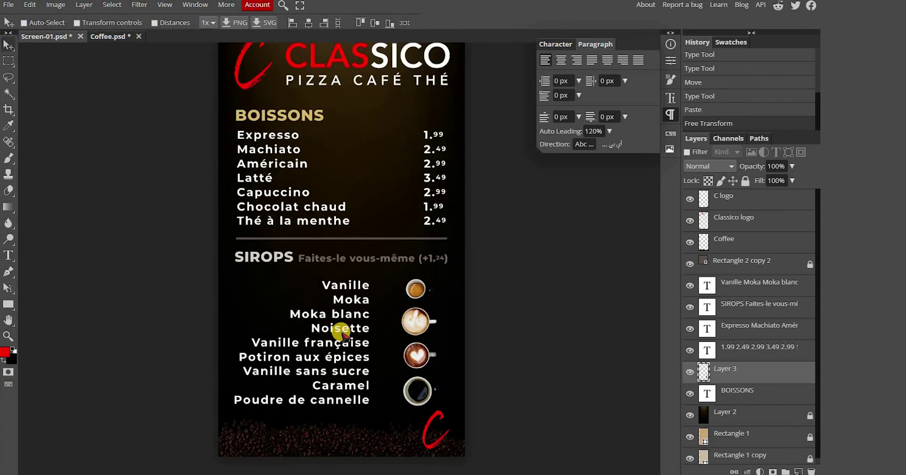
{"action": "scroll", "coordinate": [414, 263], "scroll_direction": "down", "scroll_amount": 3}
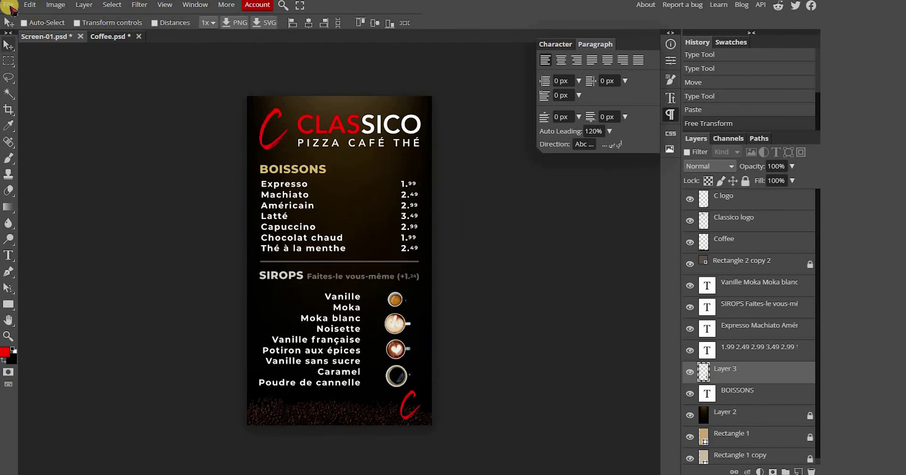
Save the menu as 'Screen-01 (updated).psd' in the Classico folder.
{"action": "left_click", "coordinate": [10, 6]}
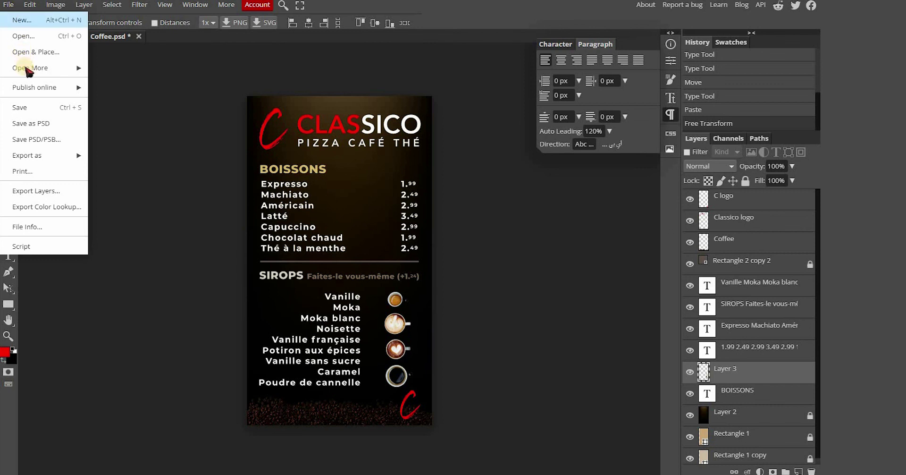
{"action": "left_click", "coordinate": [30, 123]}
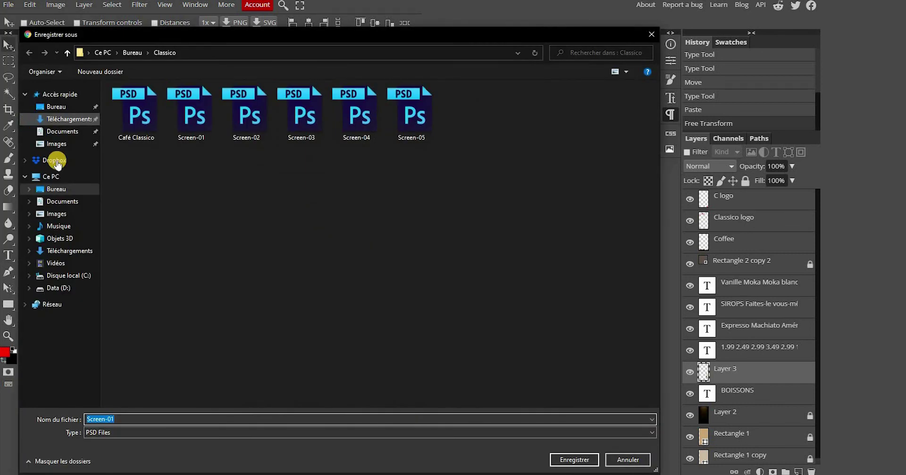
{"action": "left_click", "coordinate": [130, 419]}
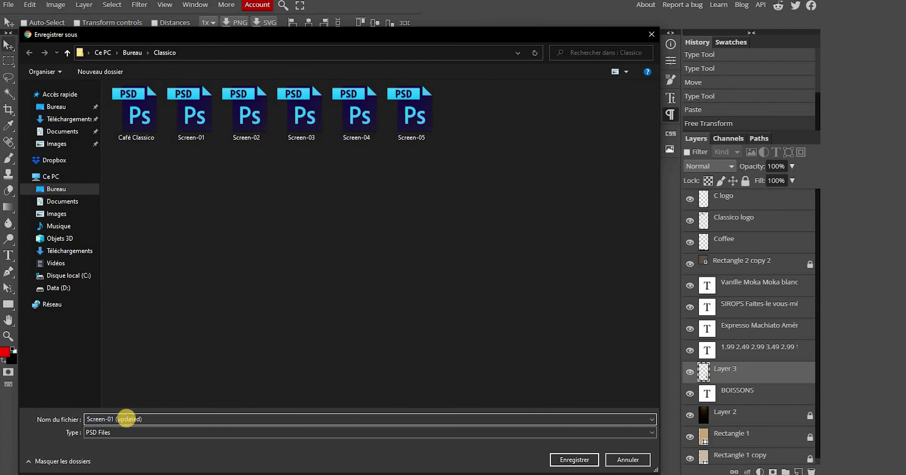
{"action": "left_click", "coordinate": [577, 462]}
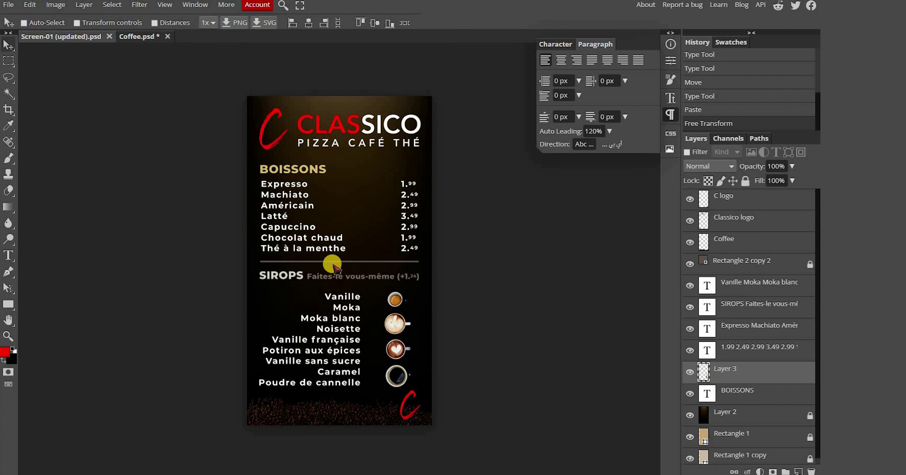
Rotate the whole menu image 90° counter-clockwise into landscape orientation.
{"action": "left_click", "coordinate": [57, 6]}
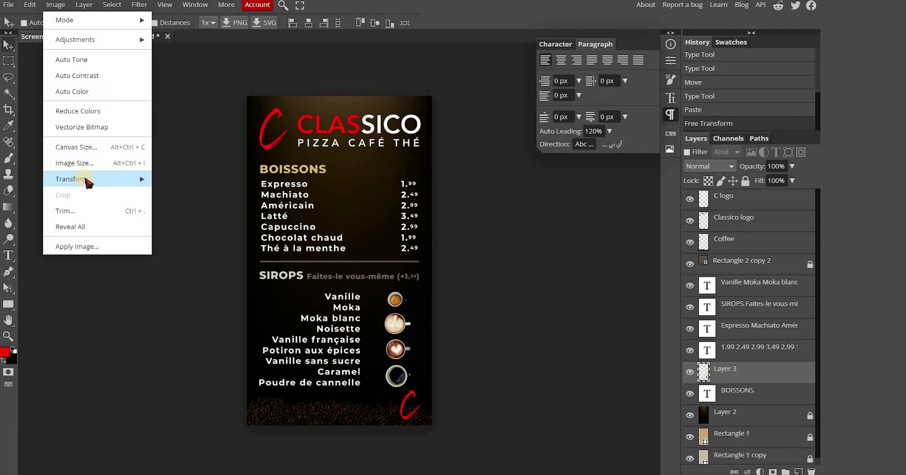
{"action": "mouse_move", "coordinate": [89, 180]}
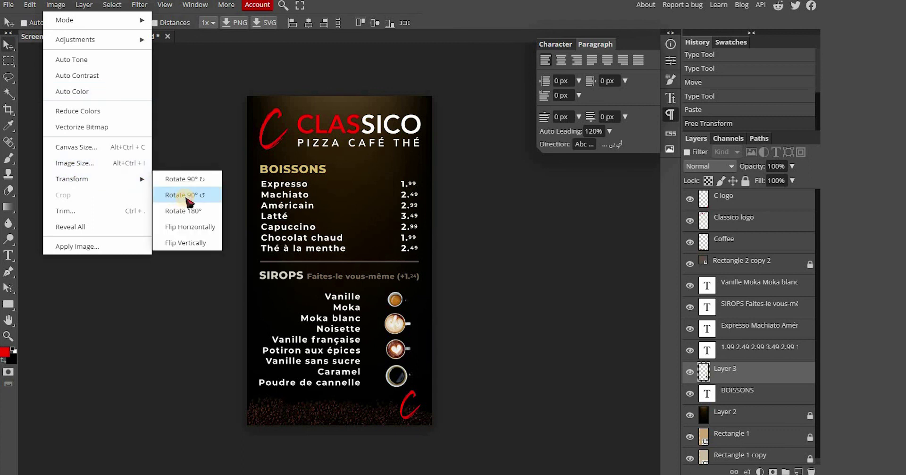
{"action": "left_click", "coordinate": [188, 195]}
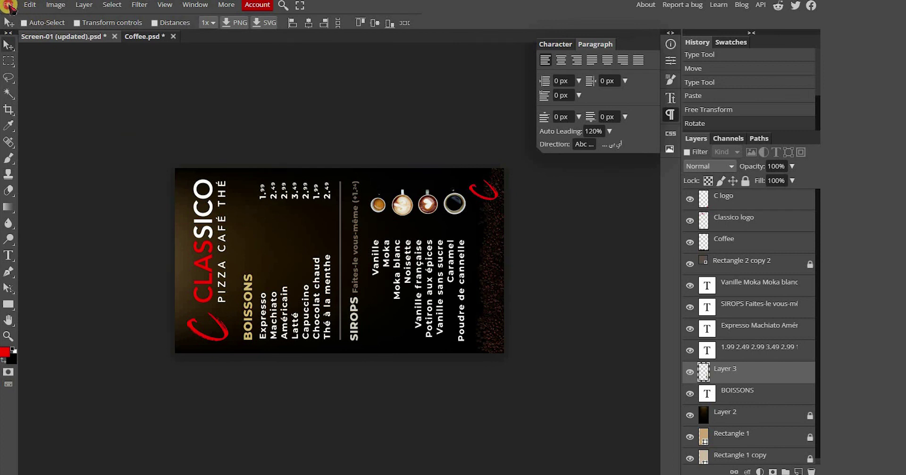
{"action": "left_click", "coordinate": [9, 6]}
Export the landscape Classico menu as a 1280×720 PNG file.
{"action": "mouse_move", "coordinate": [56, 156]}
{"action": "left_click", "coordinate": [100, 150]}
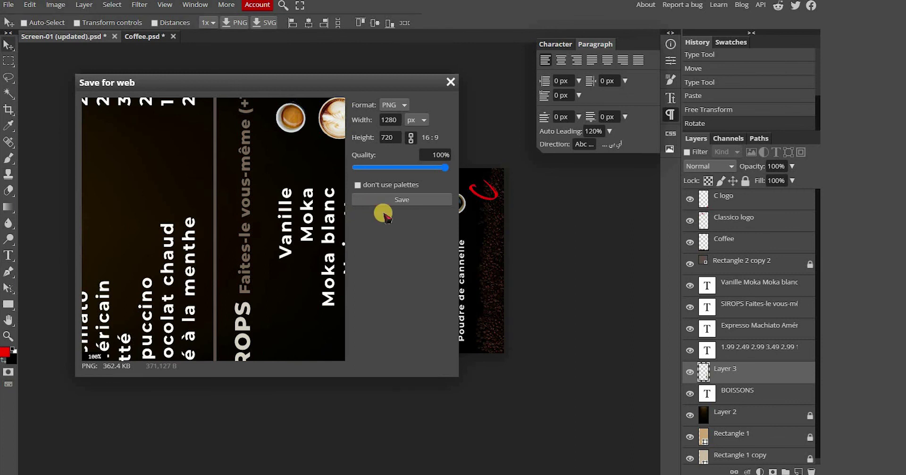
{"action": "left_click", "coordinate": [402, 204]}
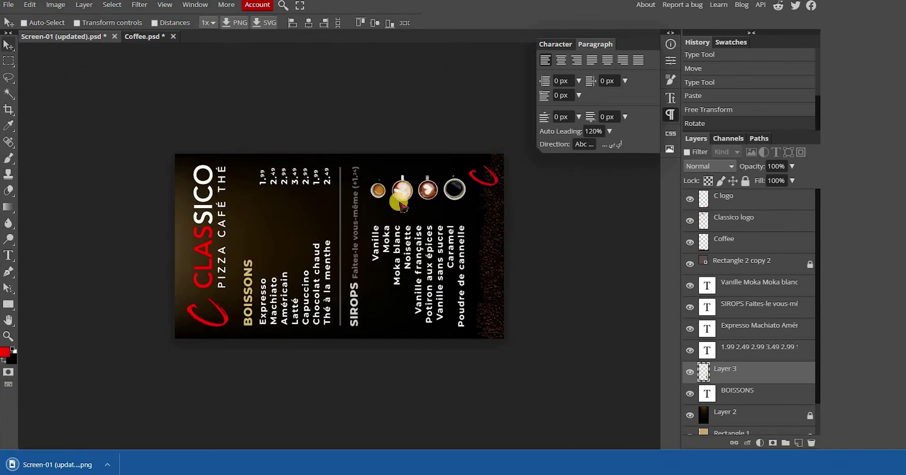